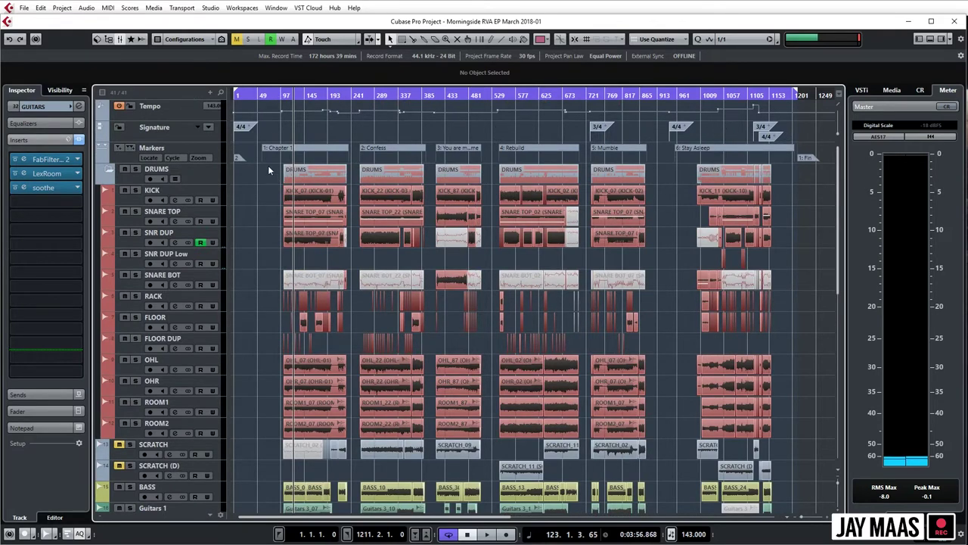
Check the ranges of the Confess, You are my home, Rebuild, Mumble and Stay Asleep markers.
left_click(374, 151)
left_click(272, 149)
left_click(400, 149)
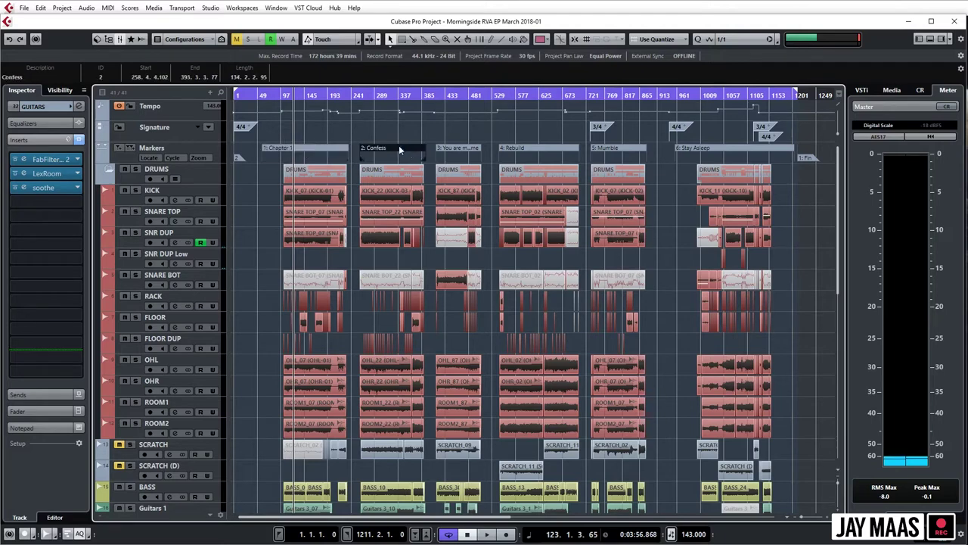
left_click(455, 151)
left_click(548, 151)
left_click(619, 149)
left_click(732, 150)
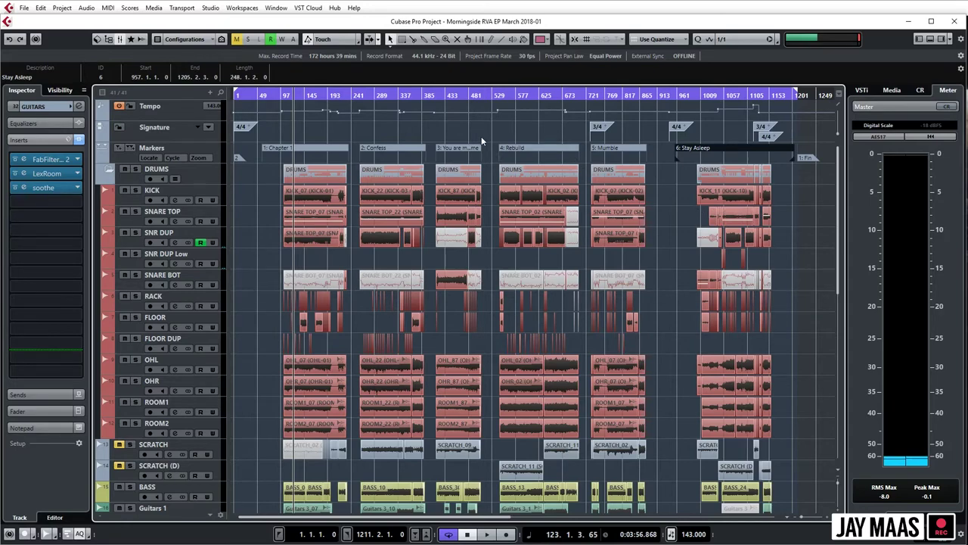
left_click(542, 153)
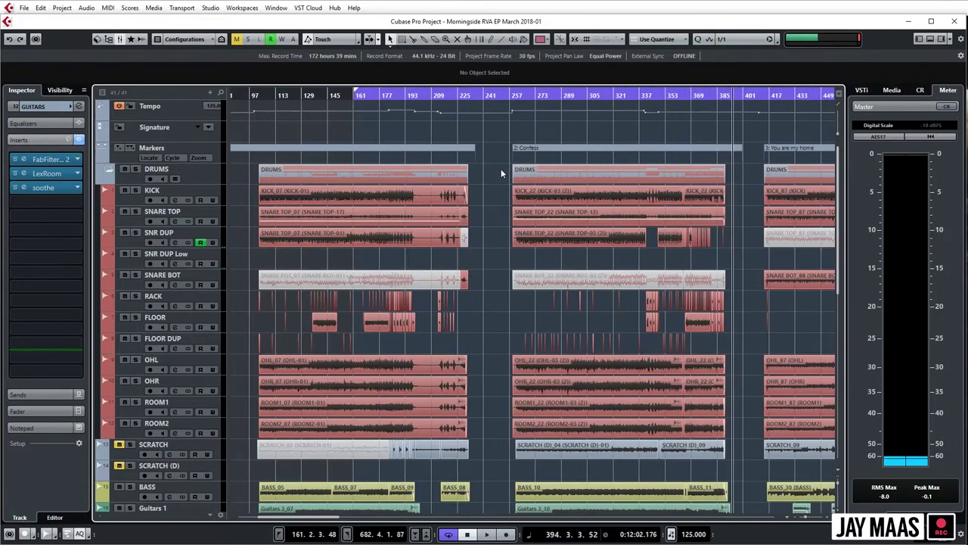
Zoom out and rubber-band select all the Confess events.
key("g")
left_click_drag(380, 151, 475, 299)
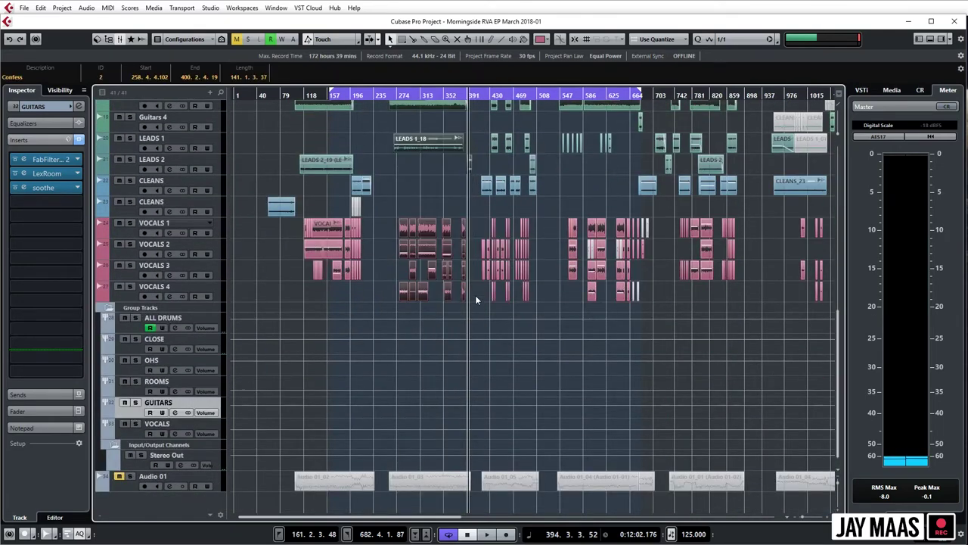
key("alt+s")
scroll(570, 338, "up", 5)
key("h")
key("h")
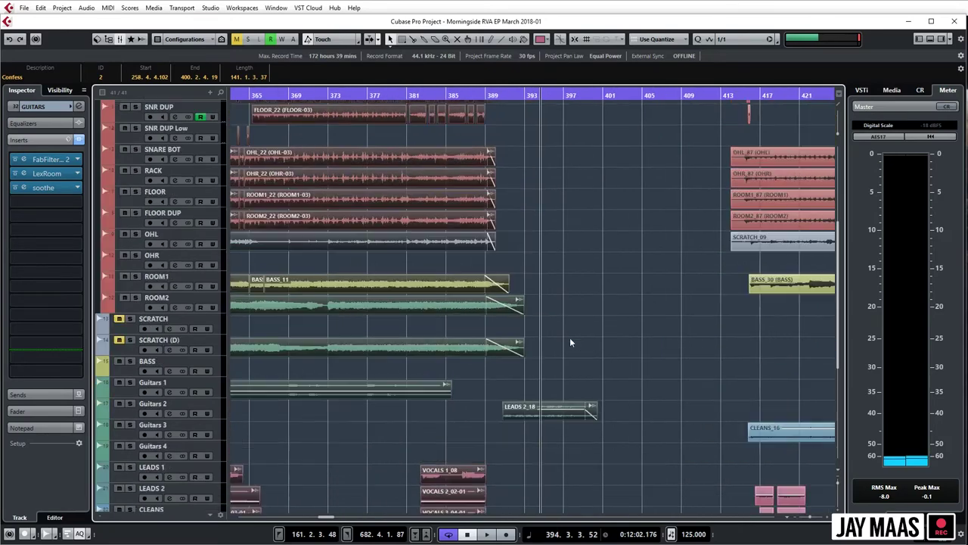
key("g")
key("g")
key("g")
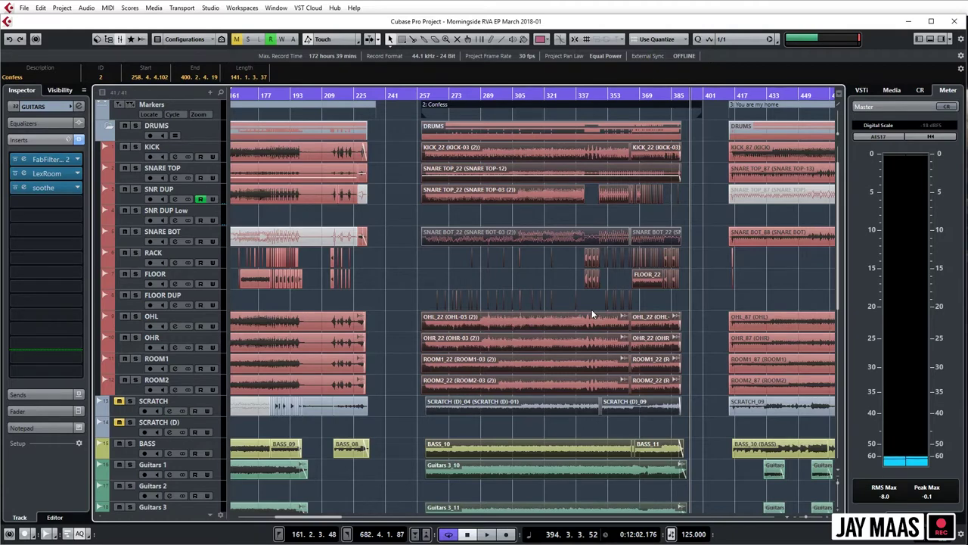
Set the locators to the selection so the cycle spans 258.4.4.102 to 400.2.4.19.
key("p")
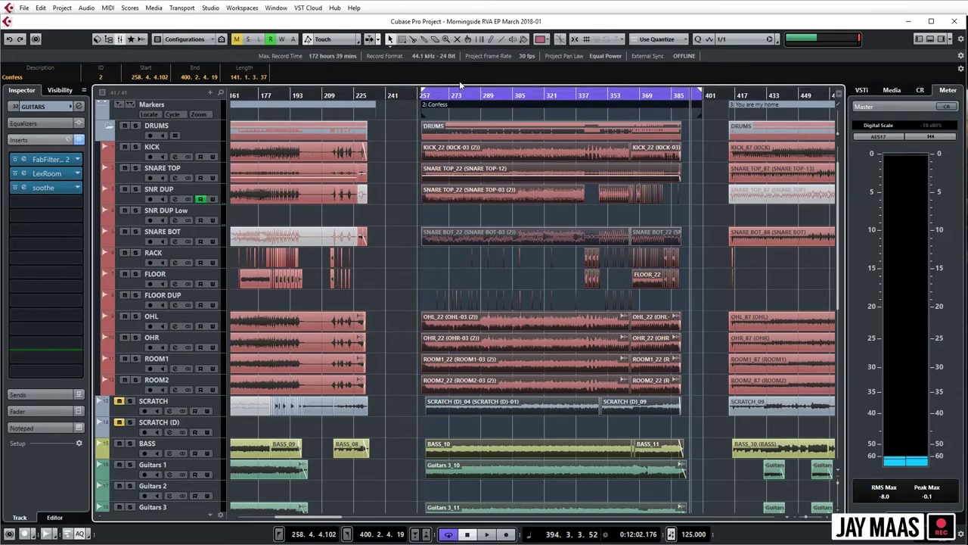
scroll(679, 330, "down", 5)
scroll(680, 330, "up", 7)
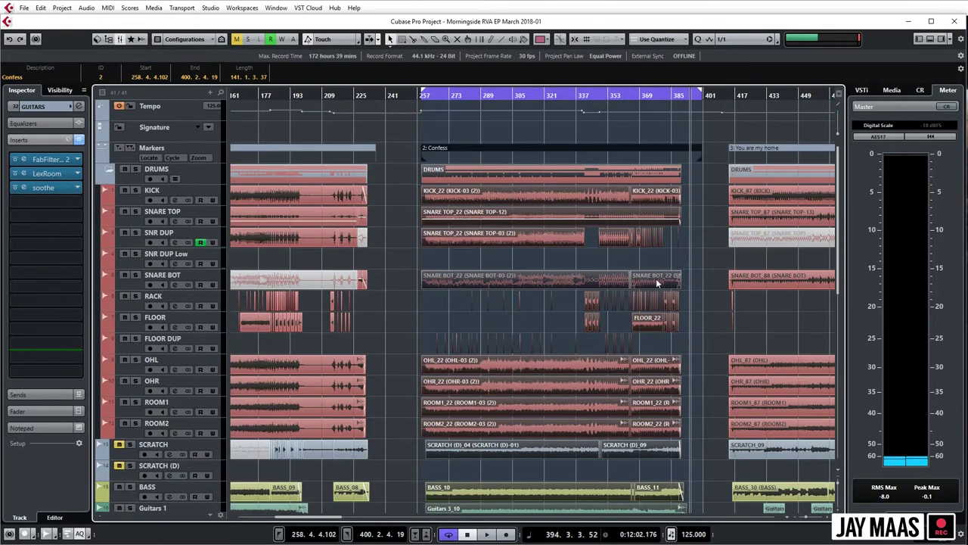
left_click(195, 143)
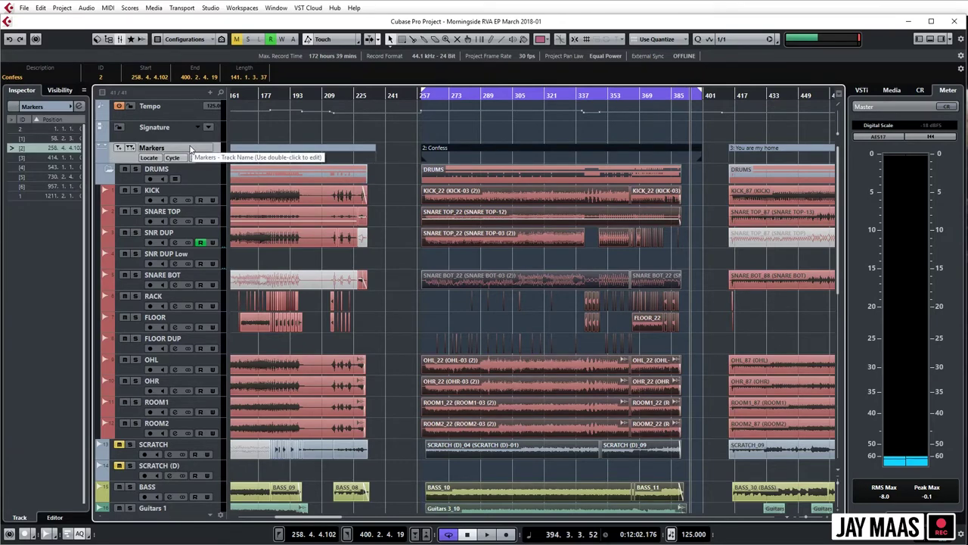
Start adding a Marker track from the Markers track's context menu, then cancel the dialog.
right_click(190, 149)
mouse_move(215, 152)
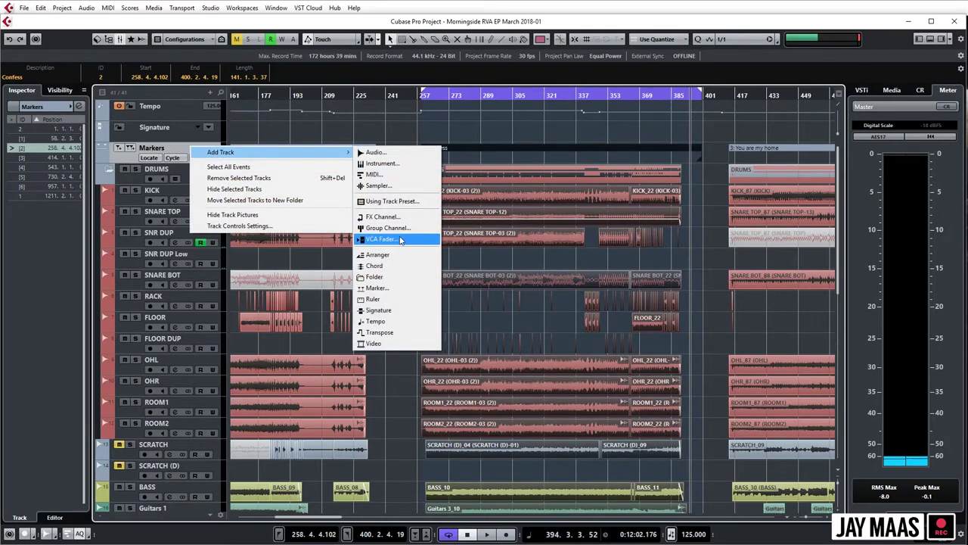
left_click(388, 288)
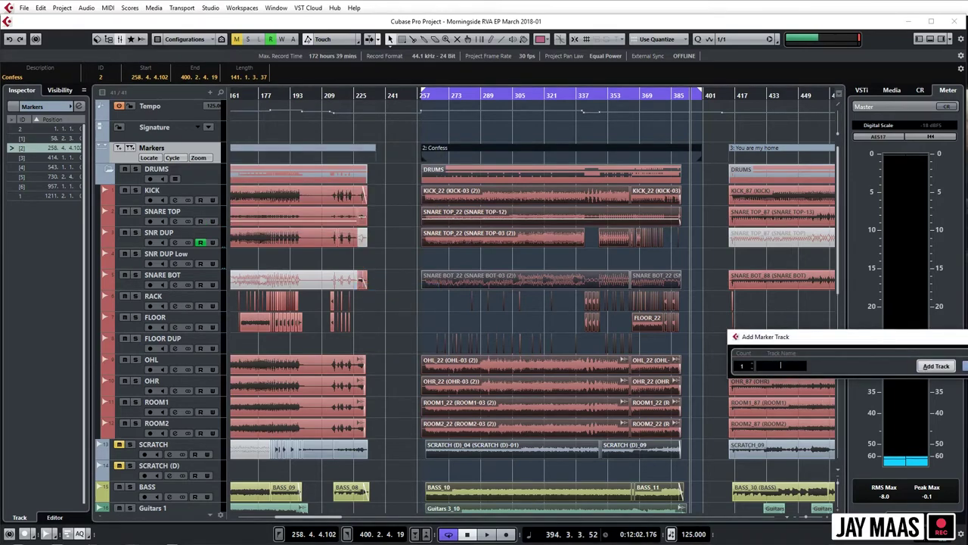
key("Escape")
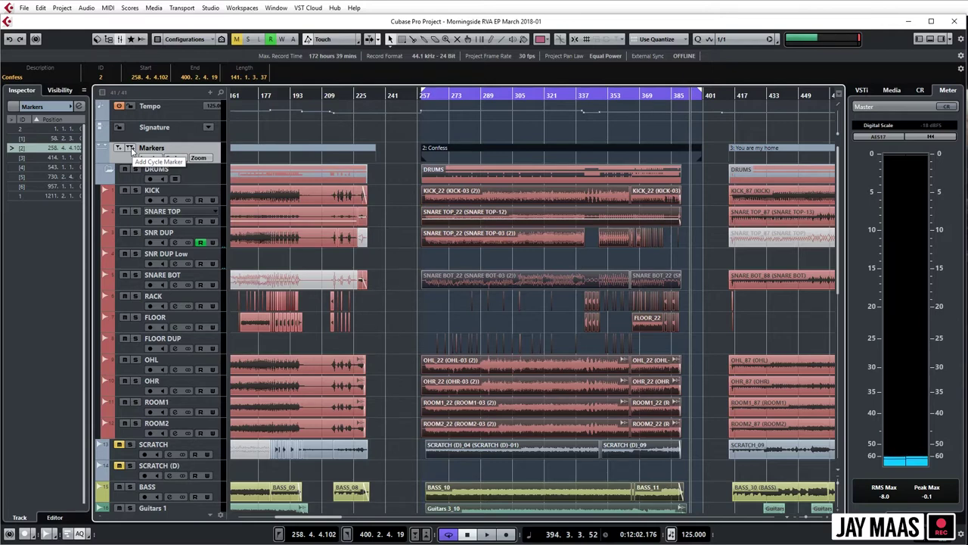
Add a cycle marker over the Confess range on the Markers track.
left_click(130, 149)
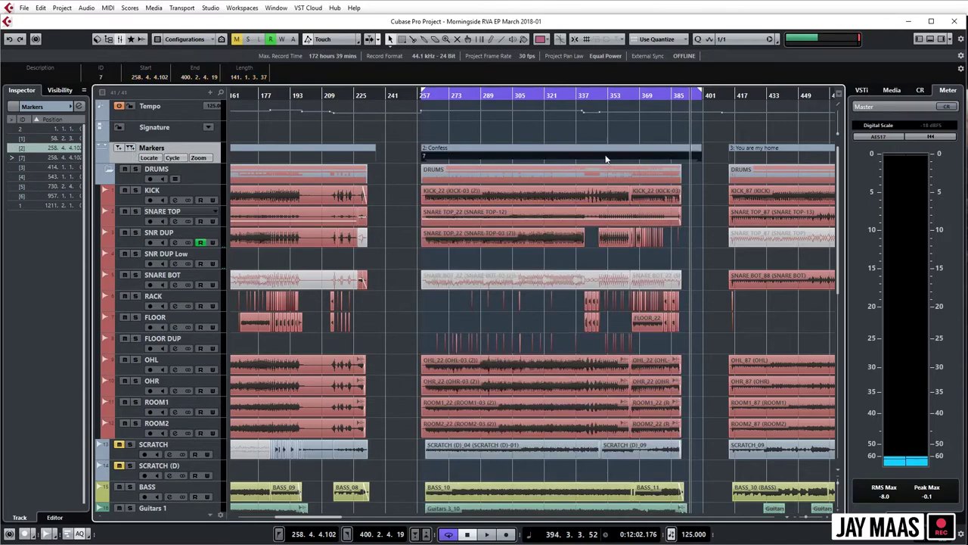
scroll(545, 230, "down", 3)
scroll(545, 231, "up", 1)
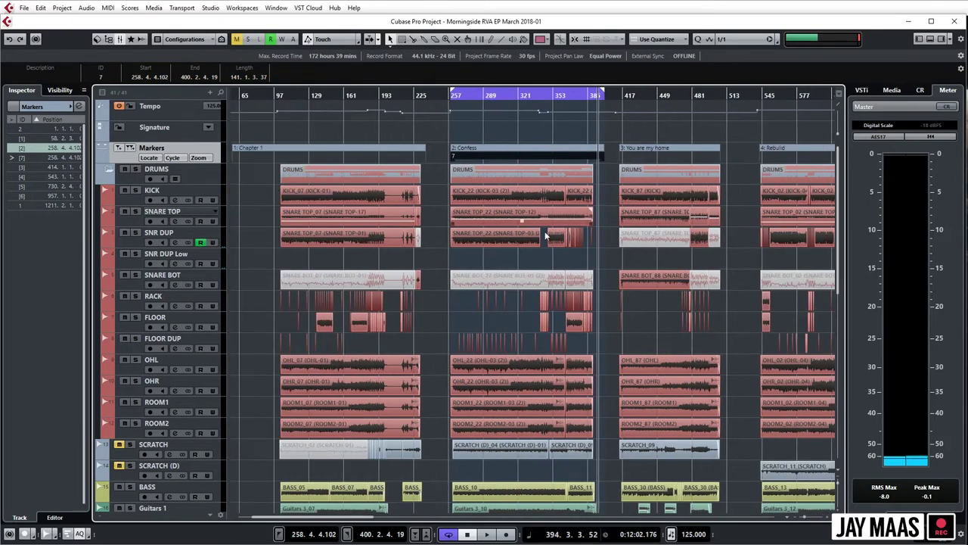
scroll(545, 231, "right", 2)
scroll(506, 257, "up", 1)
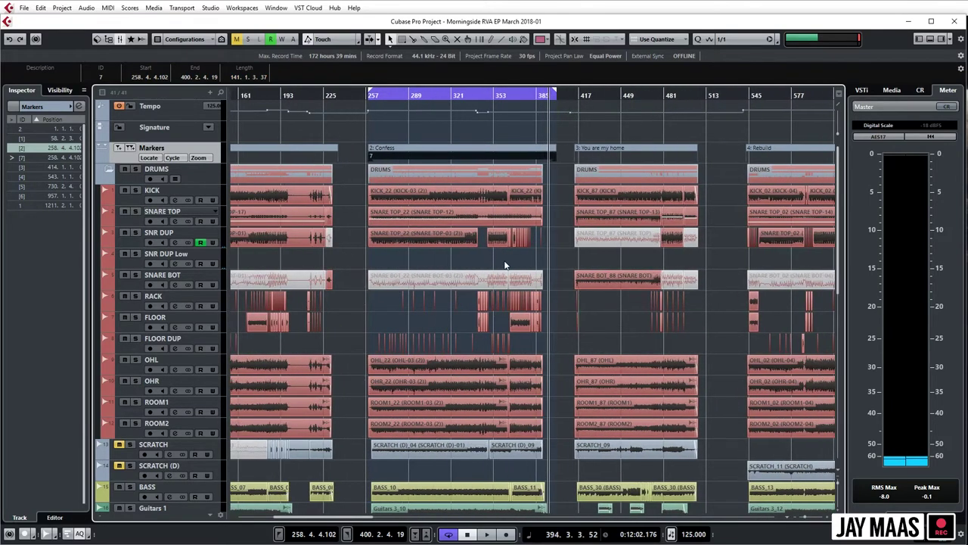
scroll(492, 280, "down", 5)
scroll(481, 296, "up", 5)
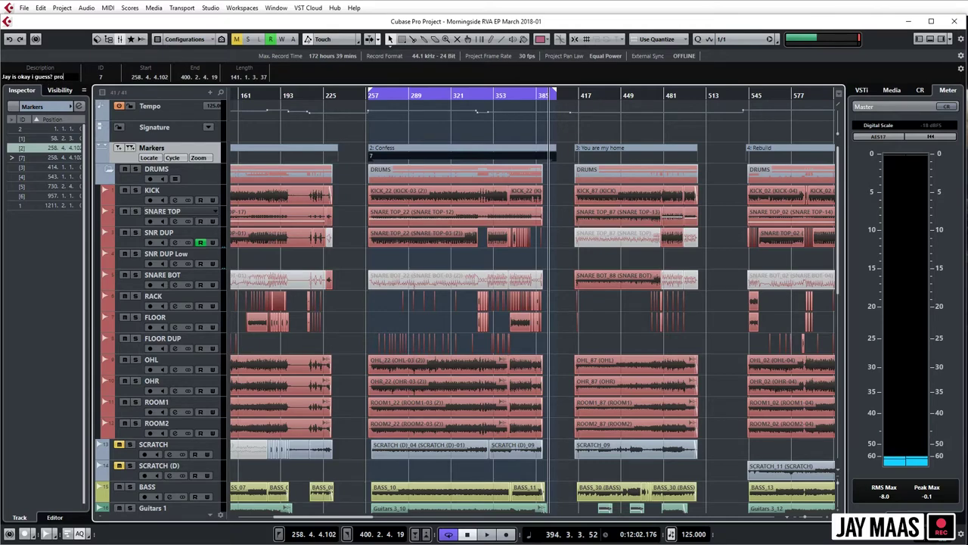
Give the new cycle marker the description 'not tho?'.
type("not tho?")
key("Return")
scroll(528, 198, "up", 3)
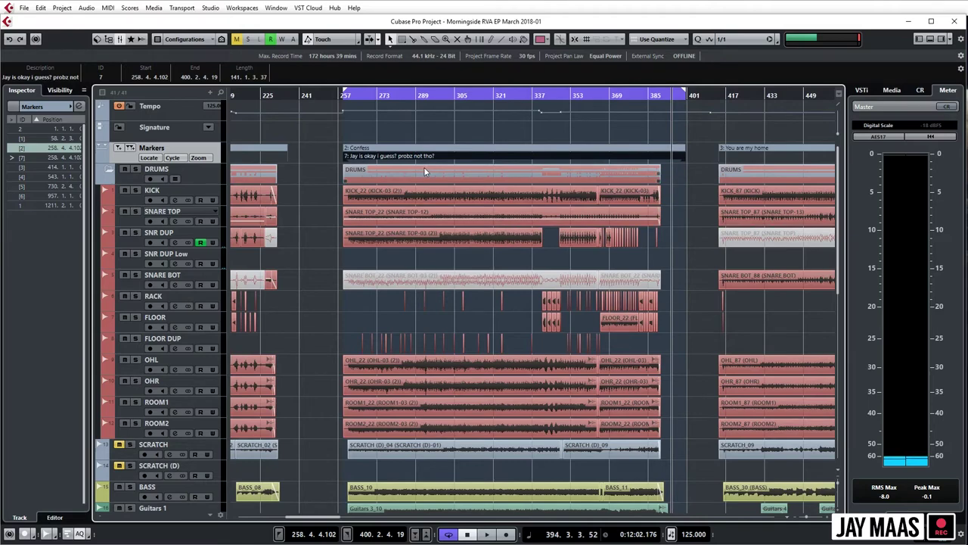
scroll(559, 298, "down", 3)
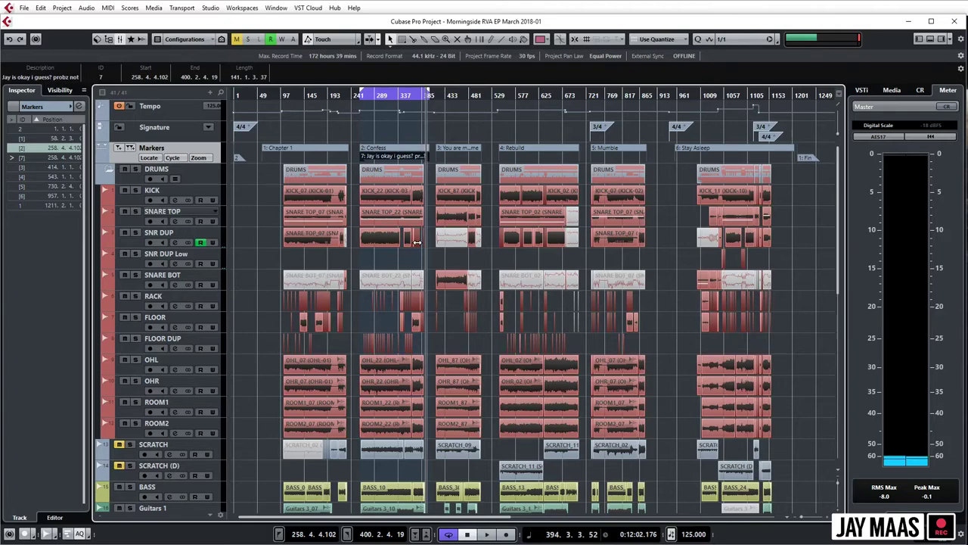
key("super+e")
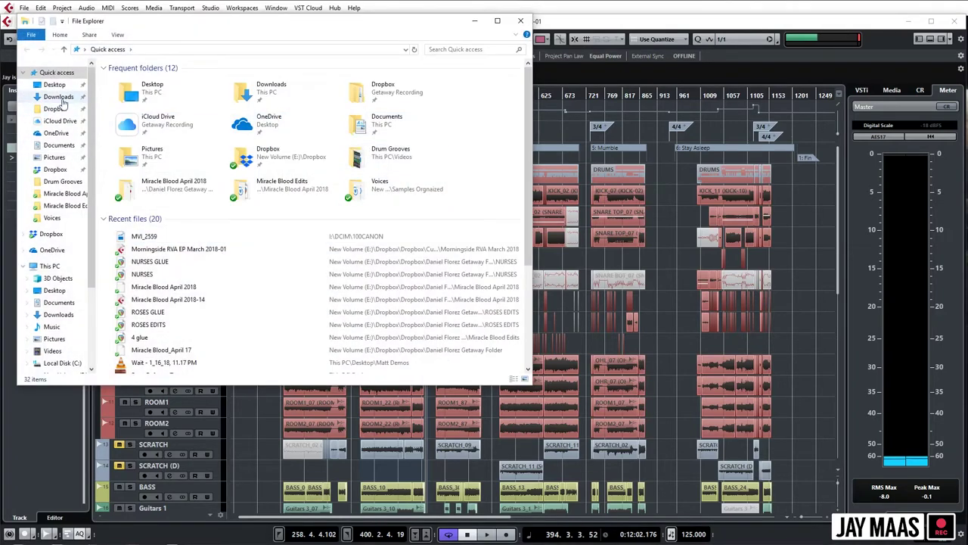
Navigate to Dropbox > Band Files > Morningside March 2018 > MIXES.
left_click(50, 233)
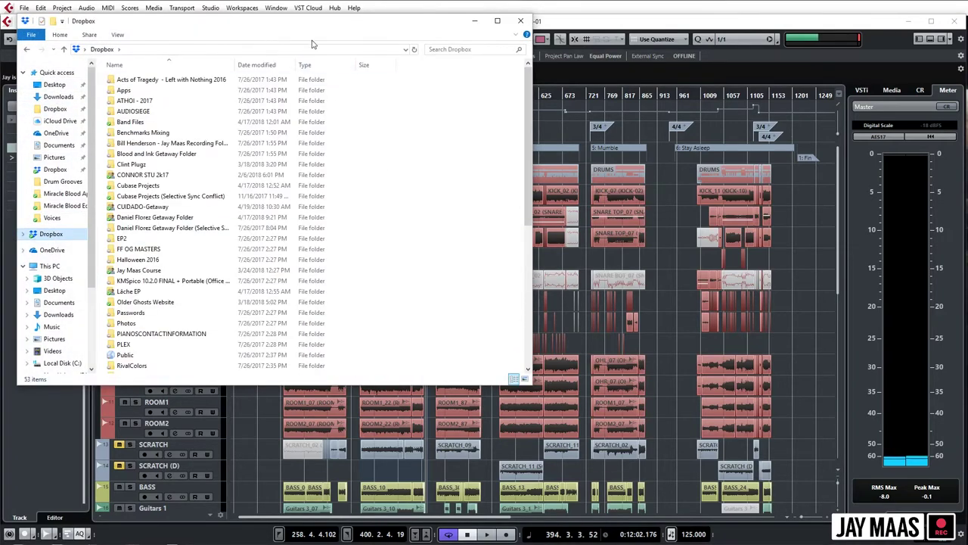
double_click(289, 189)
left_click_drag(265, 20, 551, 98)
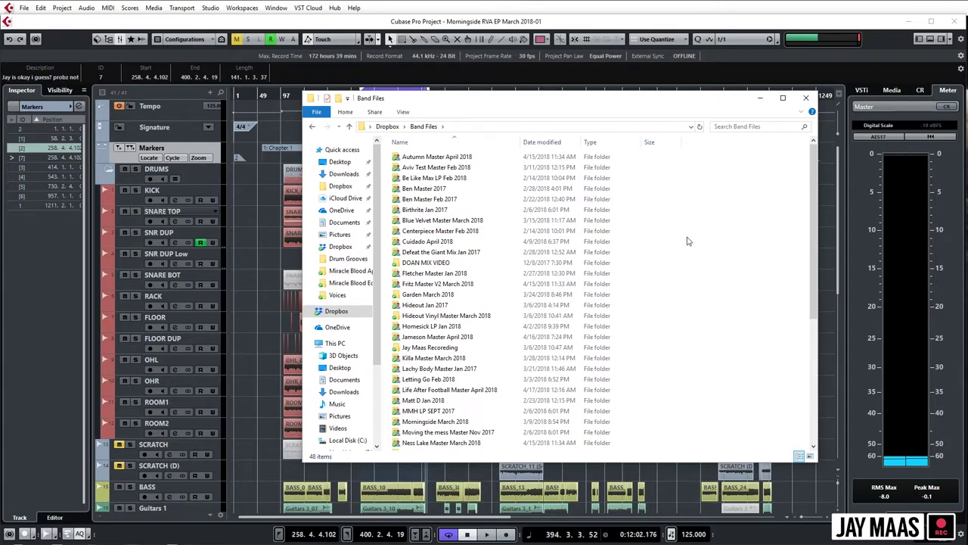
left_click(454, 178)
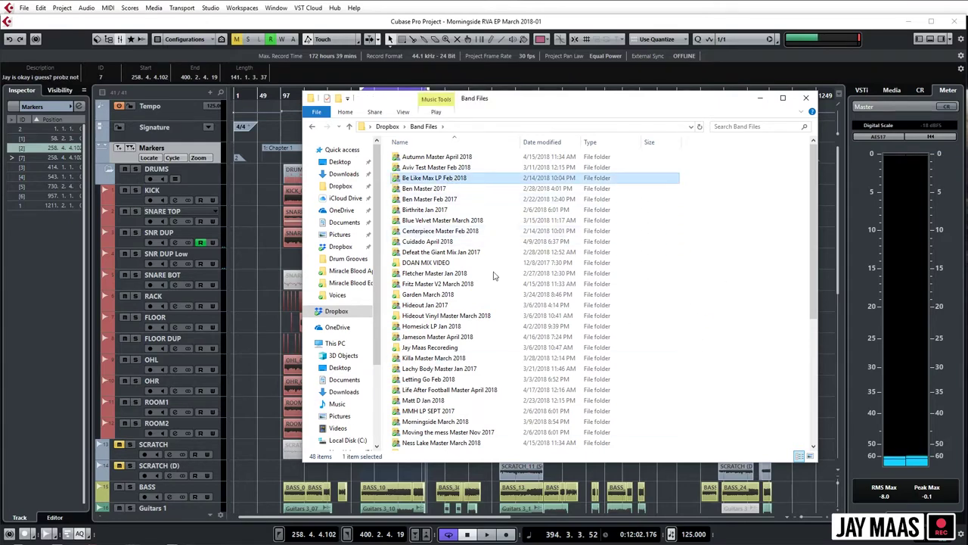
left_click(388, 126)
double_click(421, 199)
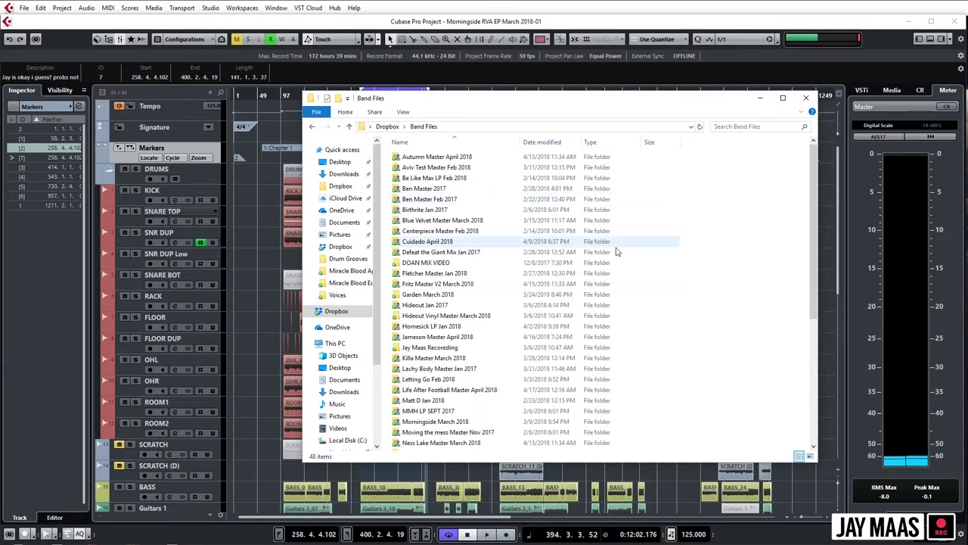
key("alt+Left")
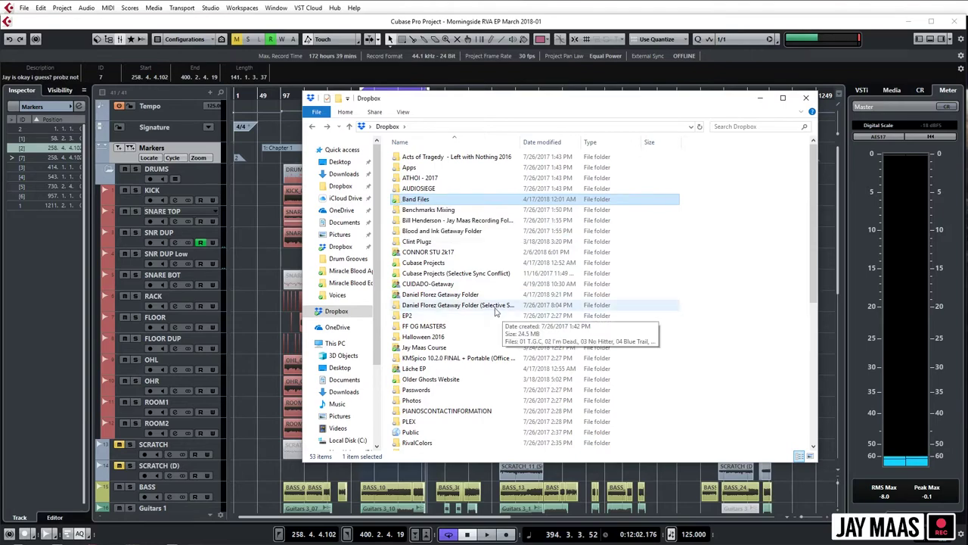
double_click(560, 264)
scroll(515, 340, "down", 6)
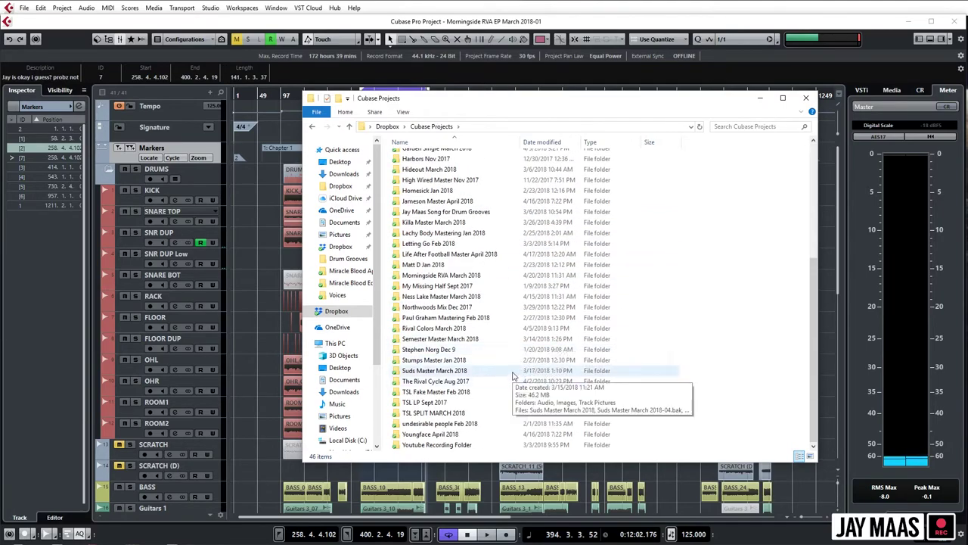
scroll(519, 345, "up", 6)
key("alt+Left")
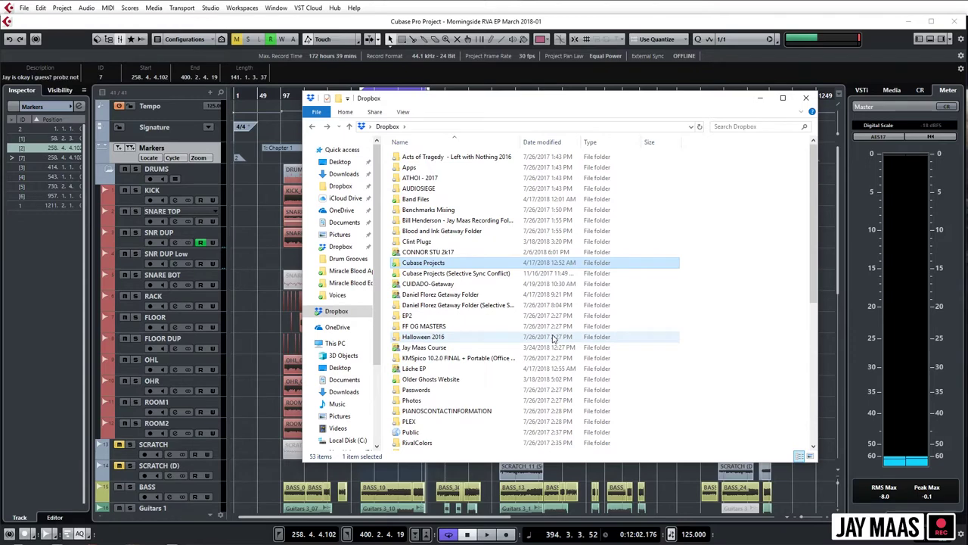
double_click(428, 198)
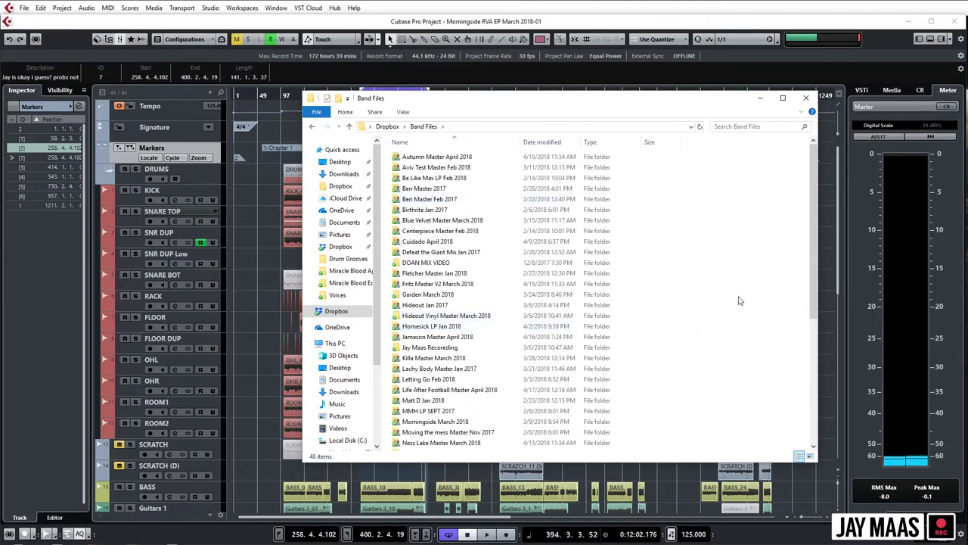
scroll(740, 301, "down", 1)
double_click(424, 392)
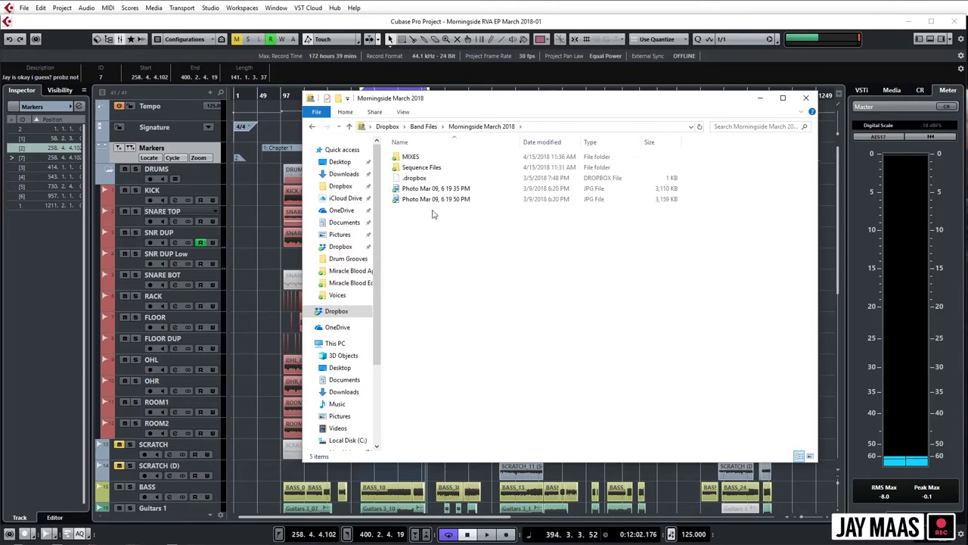
double_click(412, 157)
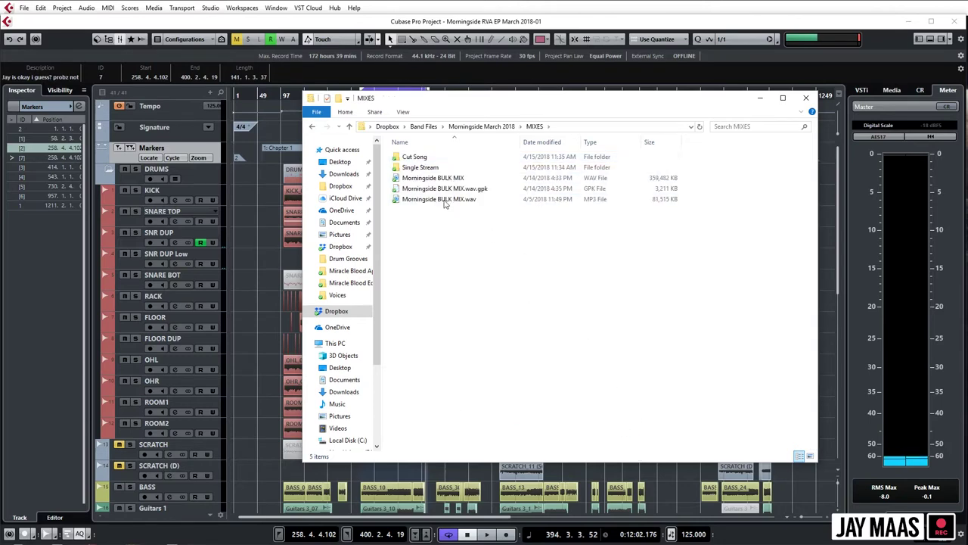
Create a 'Nightly Prints' folder in MIXES, open it, and close Explorer.
right_click(477, 321)
mouse_move(533, 479)
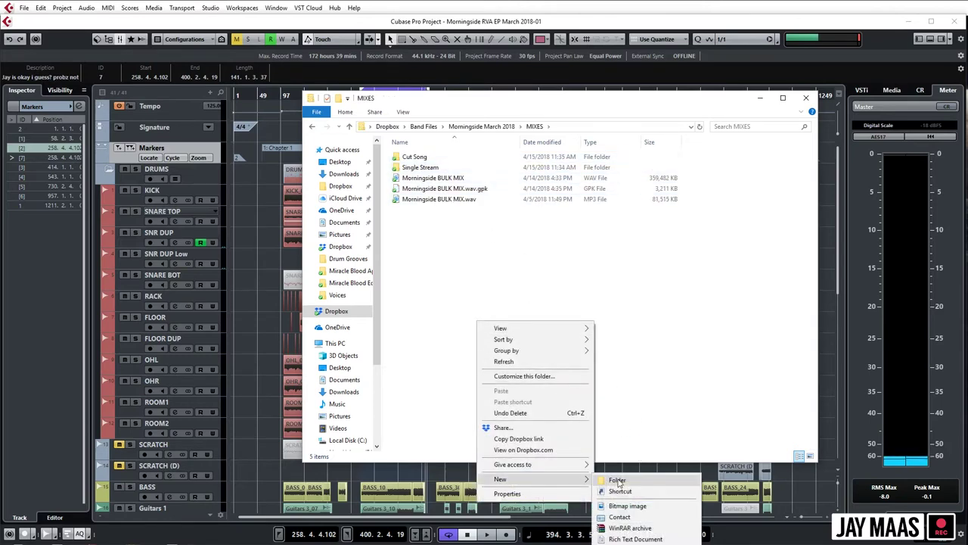
left_click(610, 479)
type("Nightly Prints")
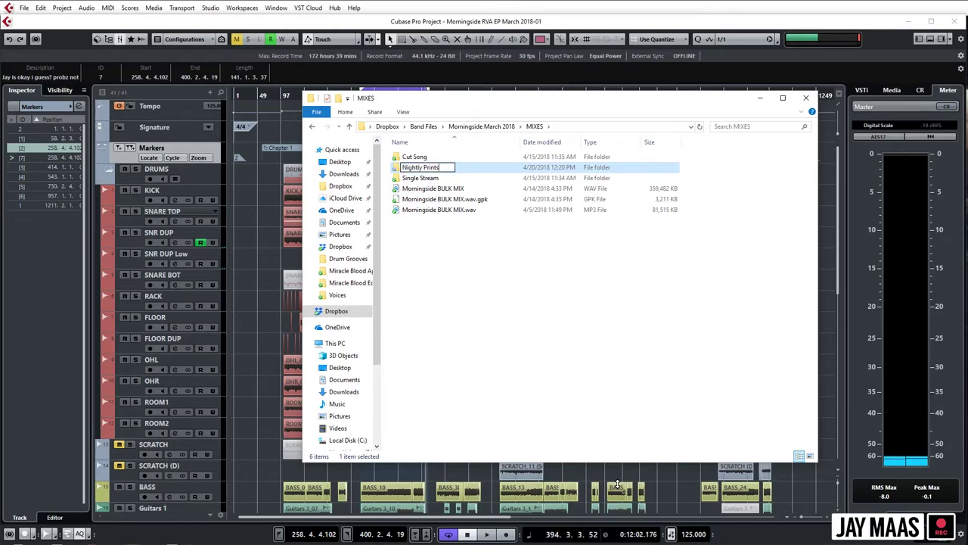
key("Return")
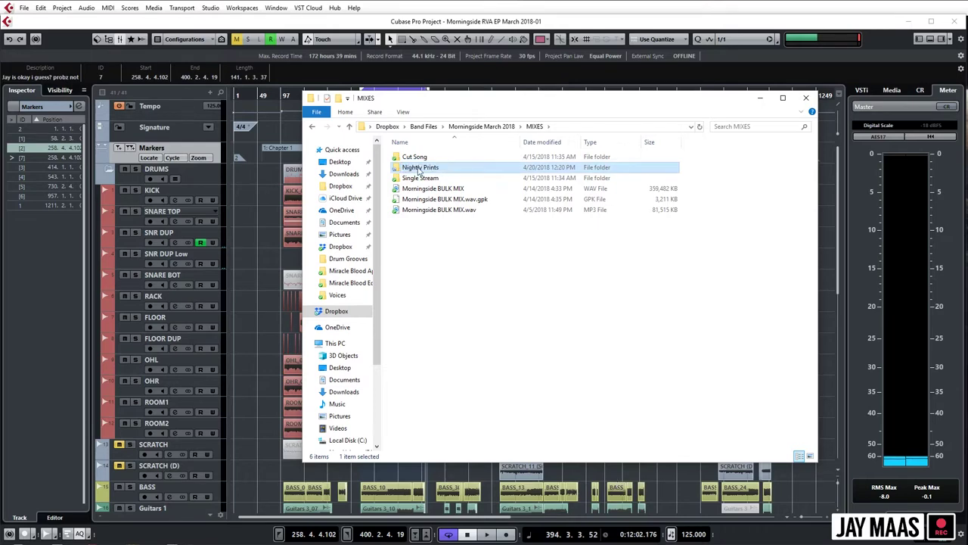
double_click(423, 167)
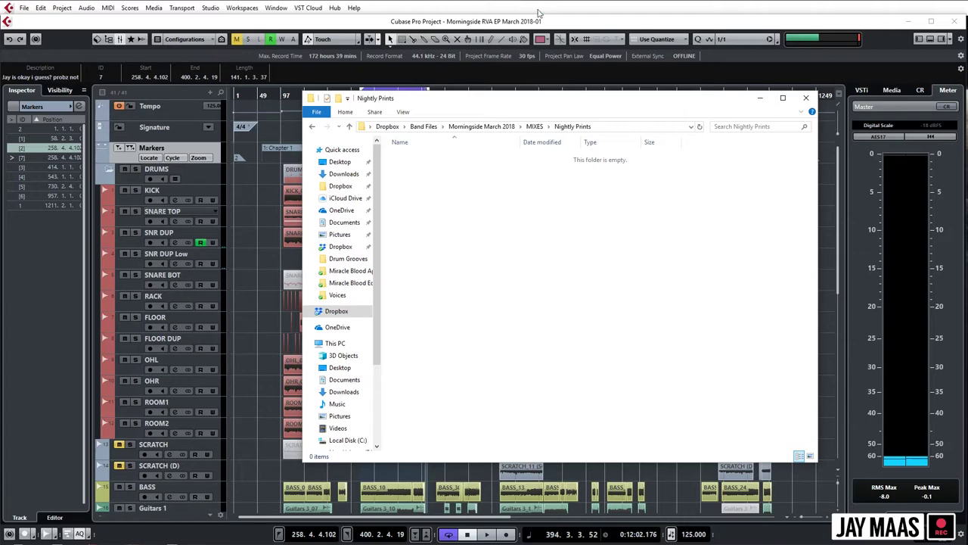
key("alt+F4")
Set Export Audio Mixdown to export cycle markers, including the Stay Asleep marker.
left_click(24, 8)
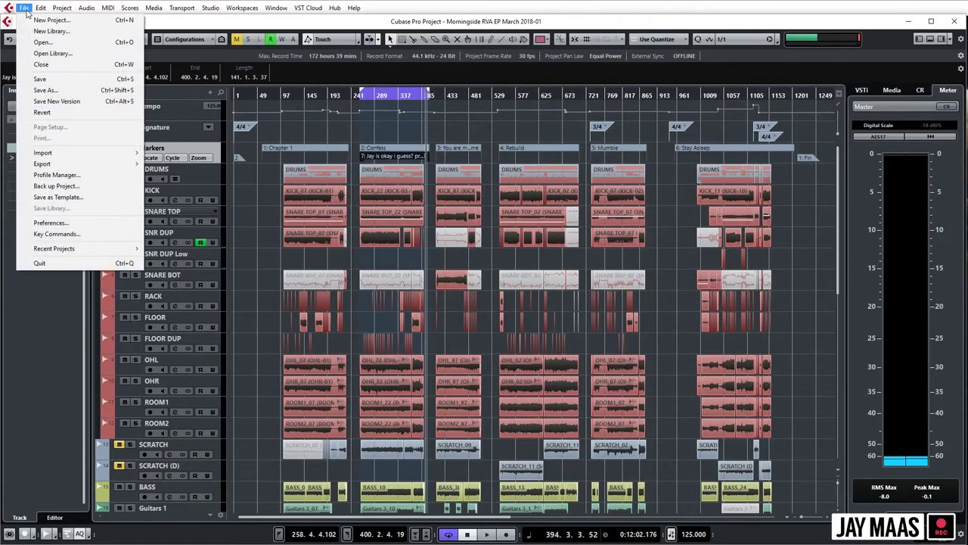
mouse_move(75, 164)
left_click(163, 168)
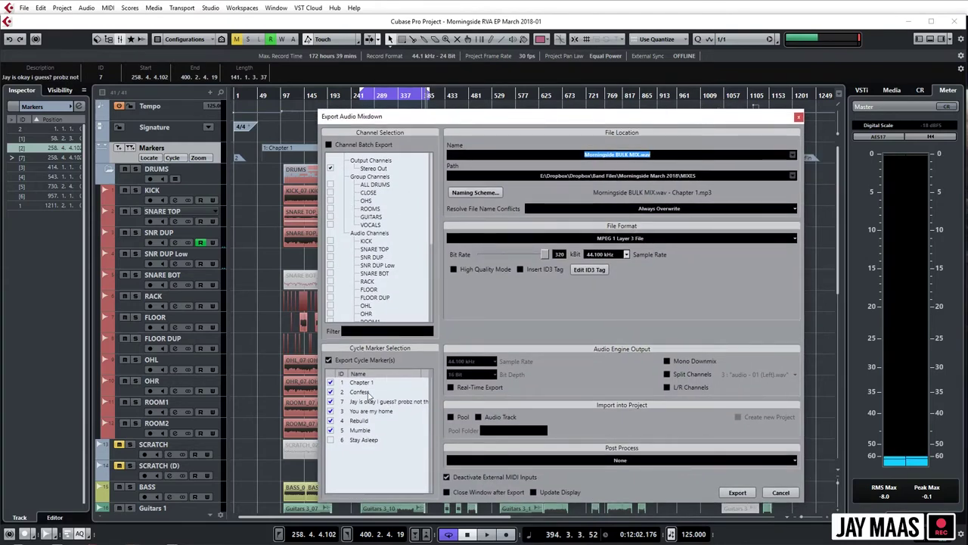
left_click(358, 362)
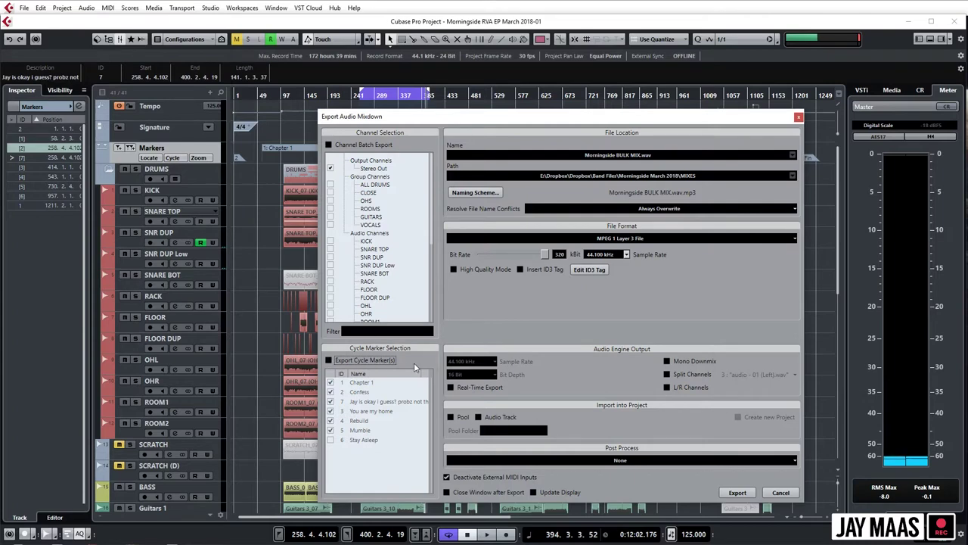
left_click(341, 363)
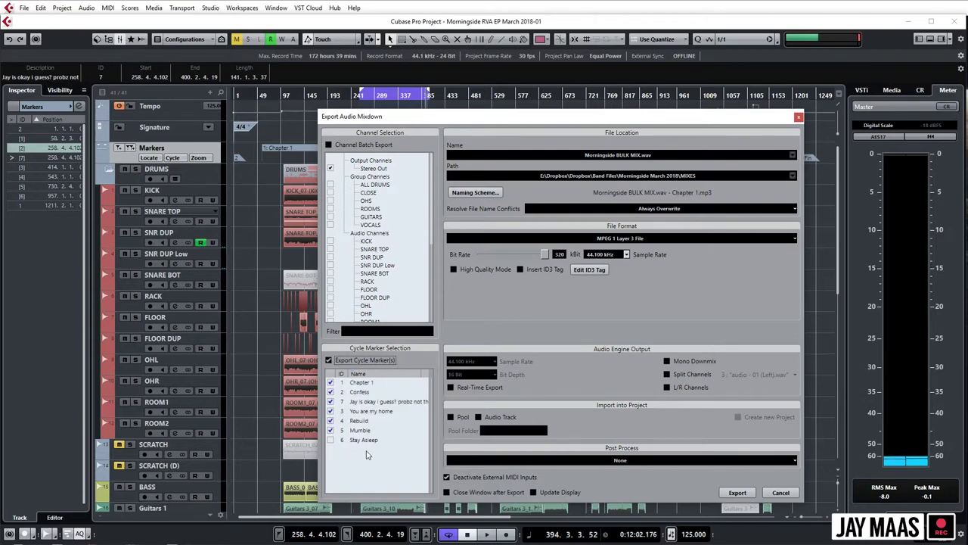
left_click(330, 441)
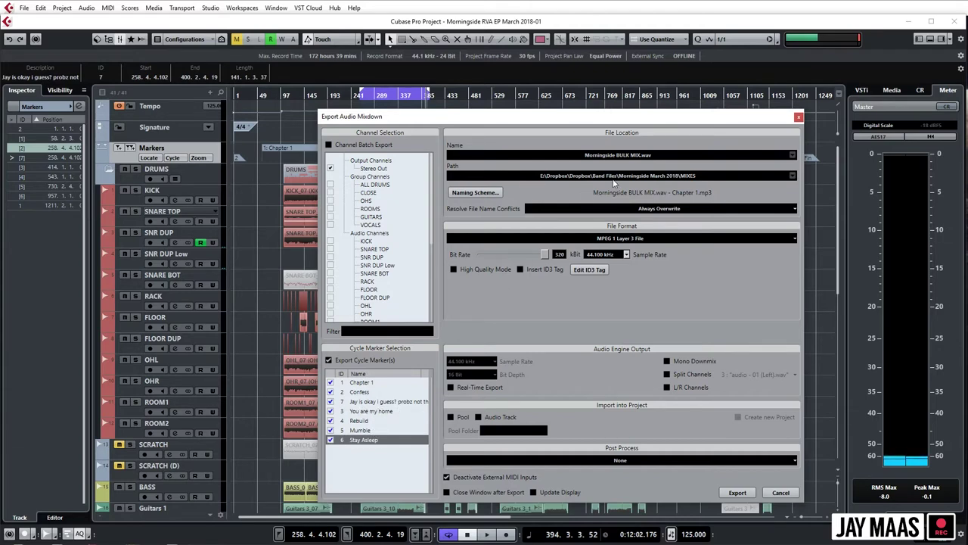
Set the export name to 'Morningside nightly print'.
left_click(664, 157)
type("Morningside nightly print")
key("Return")
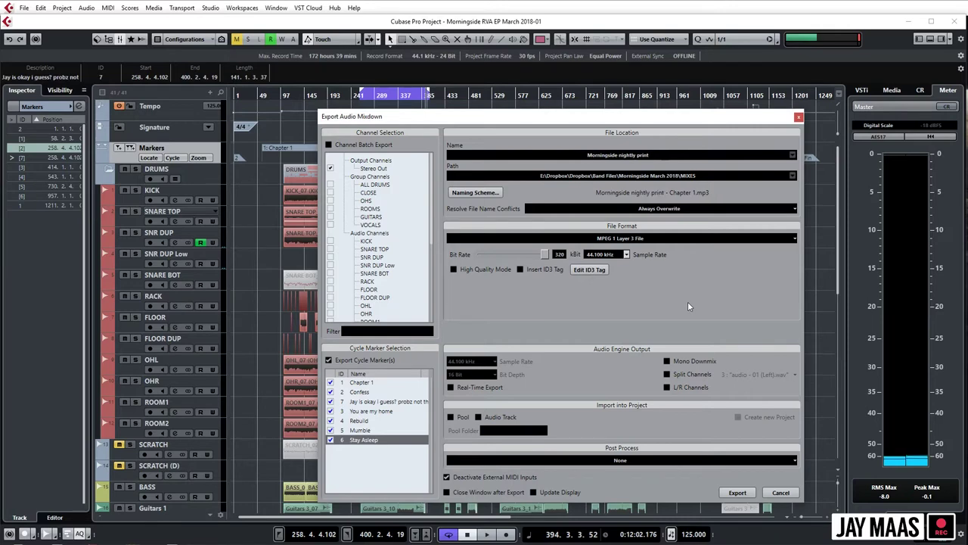
Set the file naming scheme to Name + CycleMrkrNm.
left_click(496, 194)
left_click_drag(832, 258, 312, 216)
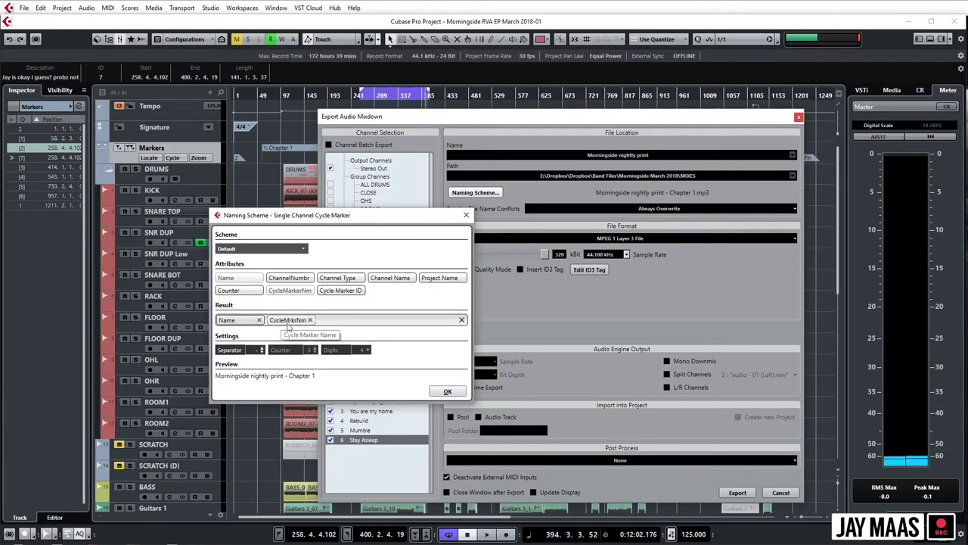
left_click(447, 392)
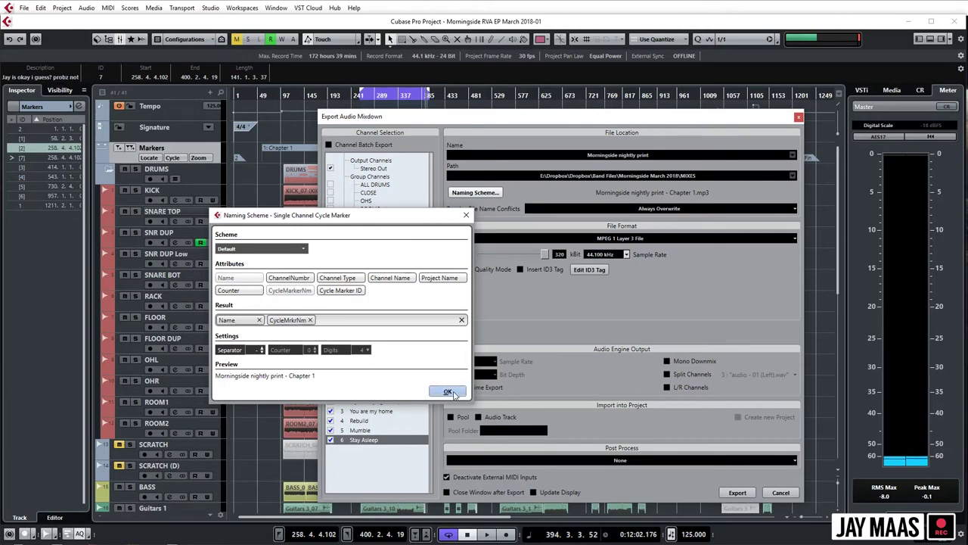
Keep the export file format at MPEG 1 Layer 3 after briefly choosing Wave.
left_click(648, 239)
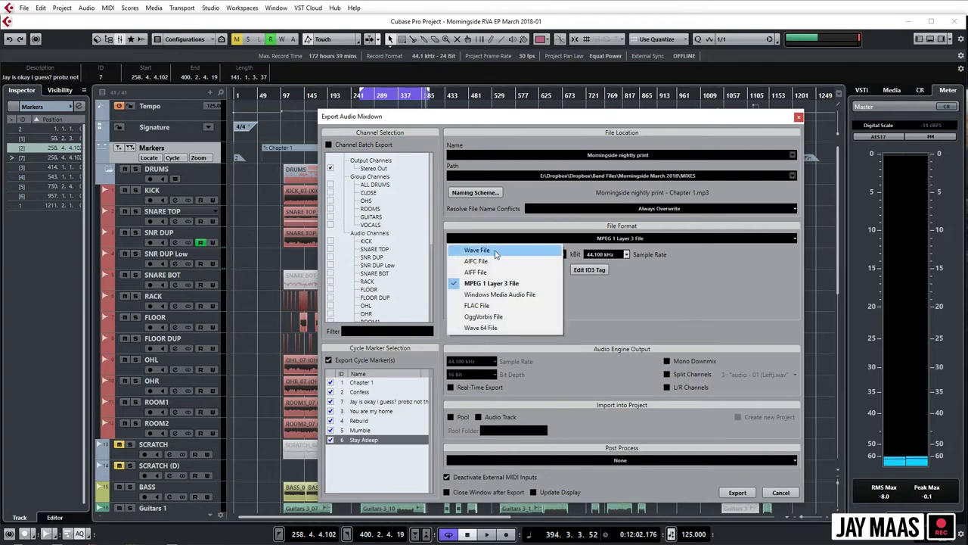
left_click(499, 249)
left_click(610, 239)
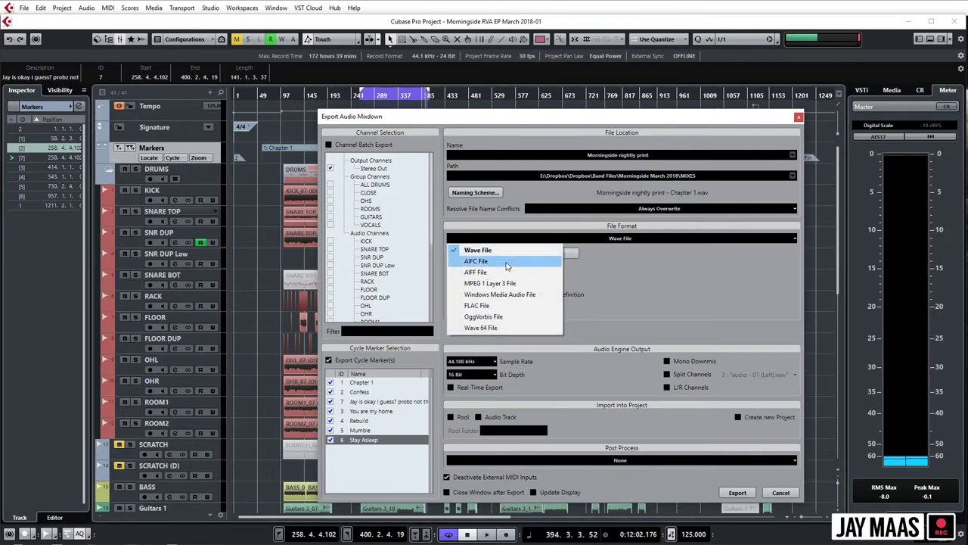
left_click(530, 281)
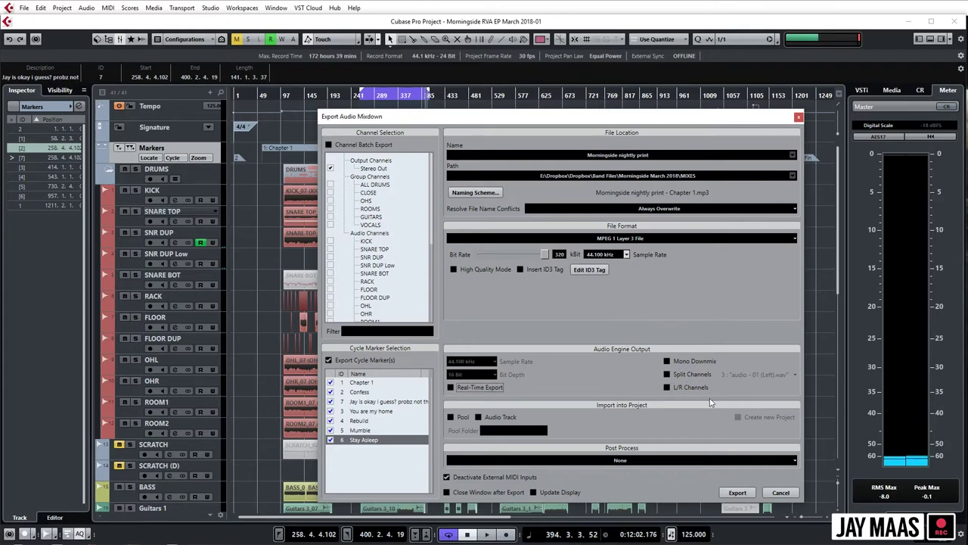
Close the export dialog and preview playback from around bar 357, zoomed in.
key("Escape")
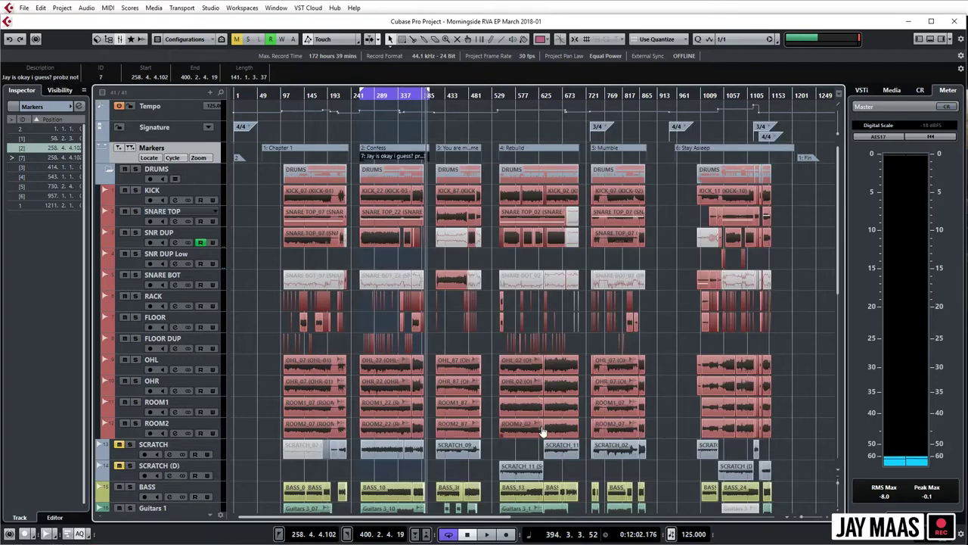
left_click(408, 95)
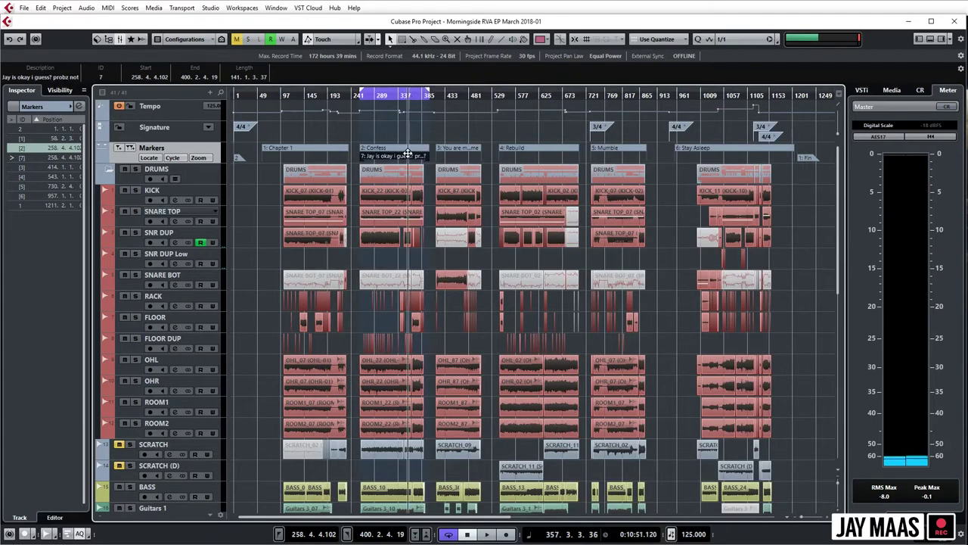
key("space")
key("h")
key("h")
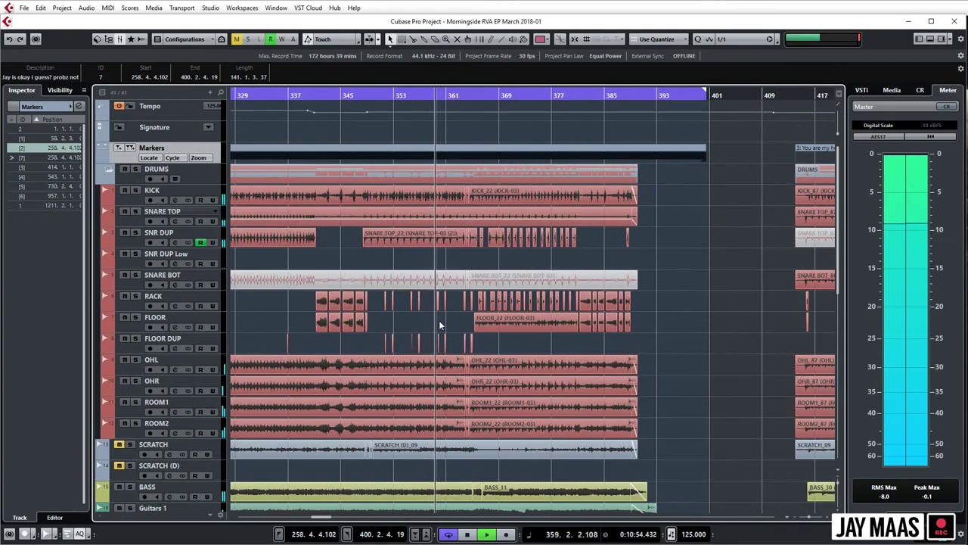
key("space")
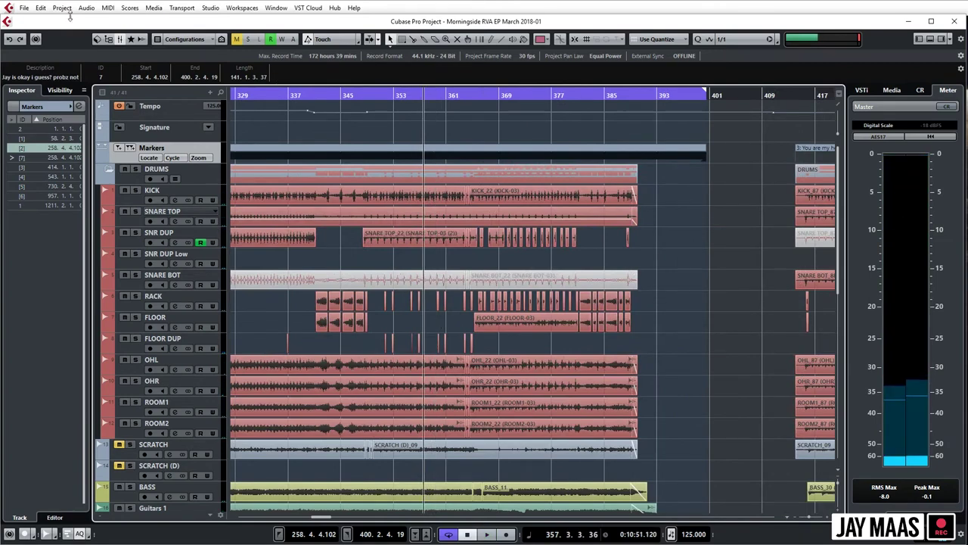
Export every cycle-marker song as a 'Morningside nightly print' MP3.
left_click(24, 9)
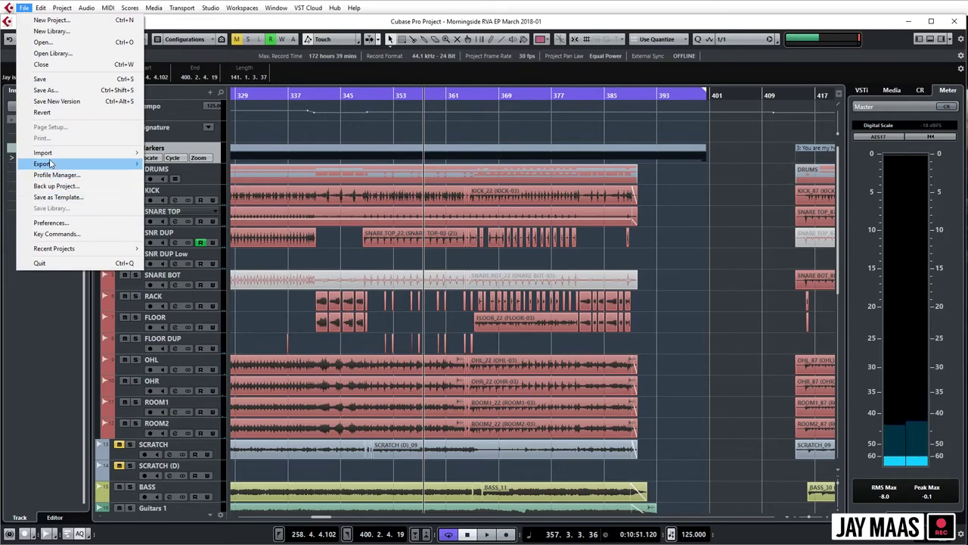
mouse_move(135, 164)
left_click(182, 163)
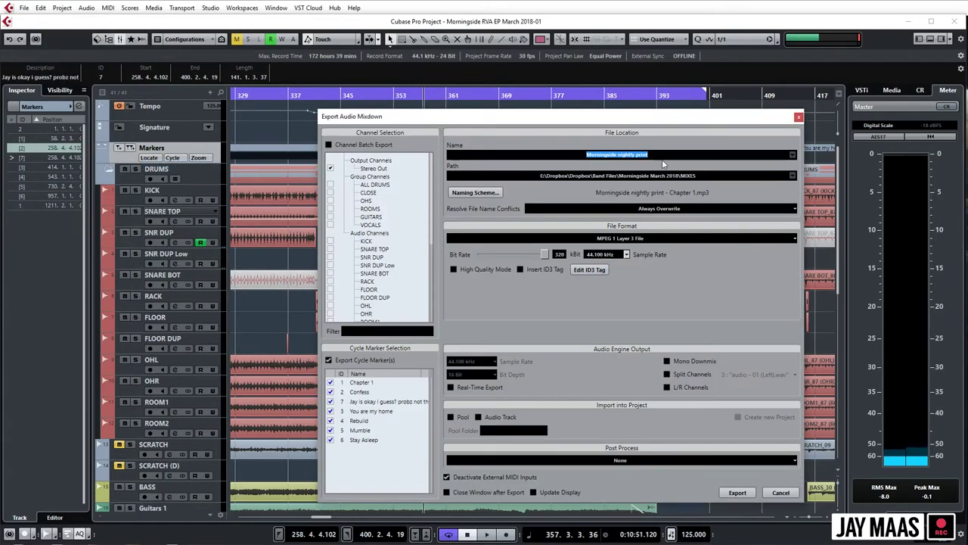
left_click(748, 494)
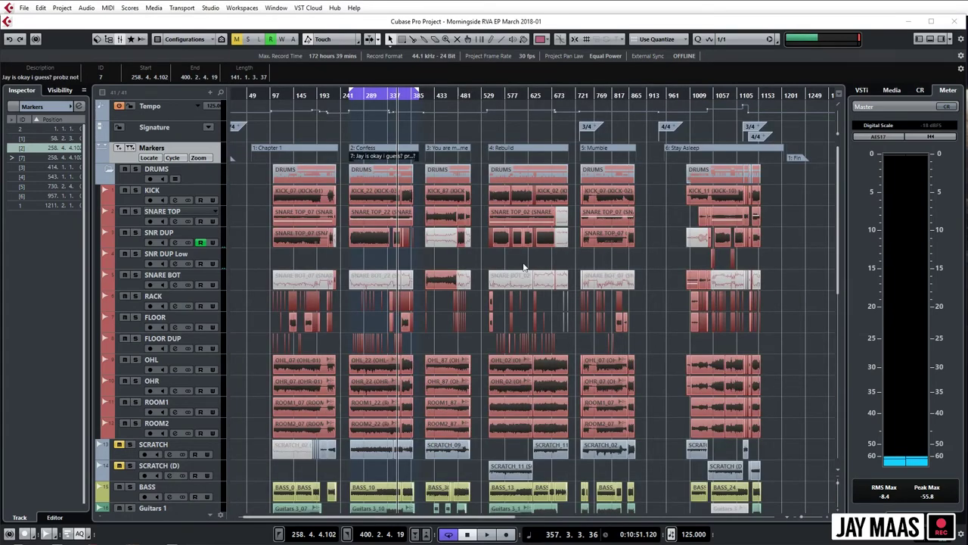
key("super+e")
Open Dropbox > Band Files > Morningside March 2018 > MIXES > Nightly Prints and widen the Name column.
left_click_drag(932, 106, 363, 109)
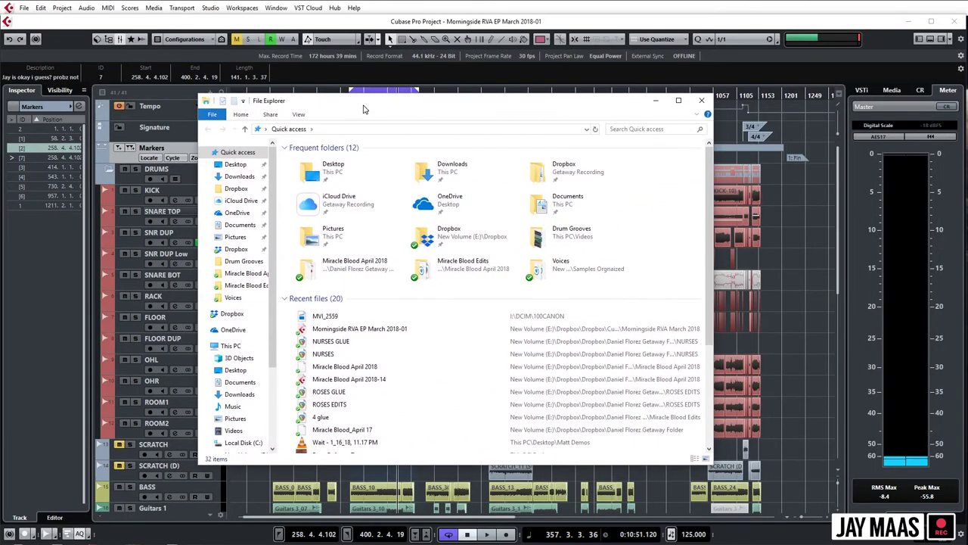
left_click(232, 313)
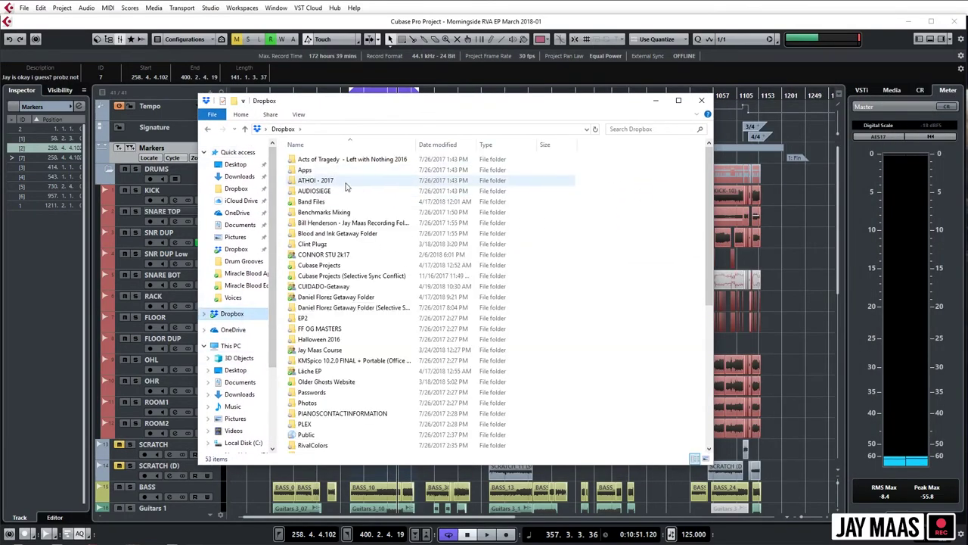
double_click(314, 201)
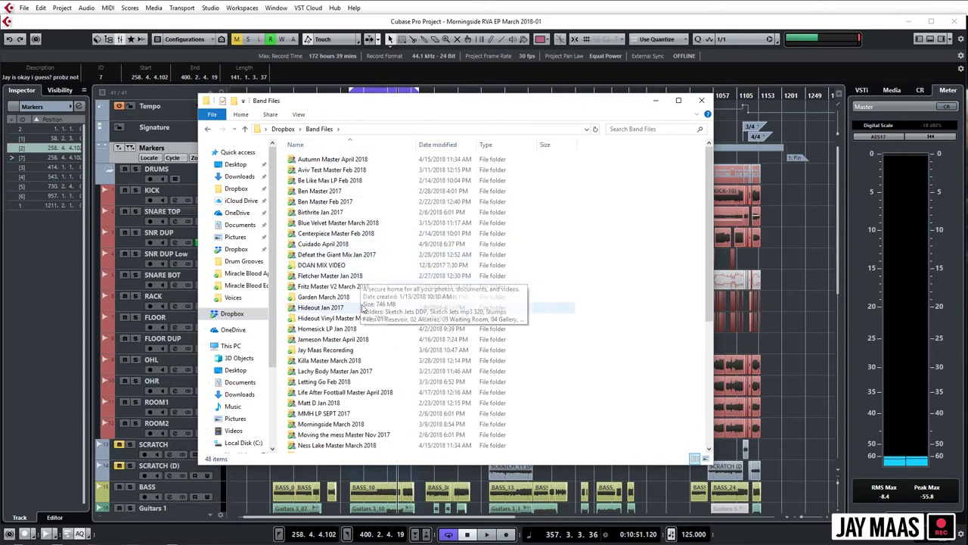
scroll(364, 306, "down", 3)
double_click(344, 331)
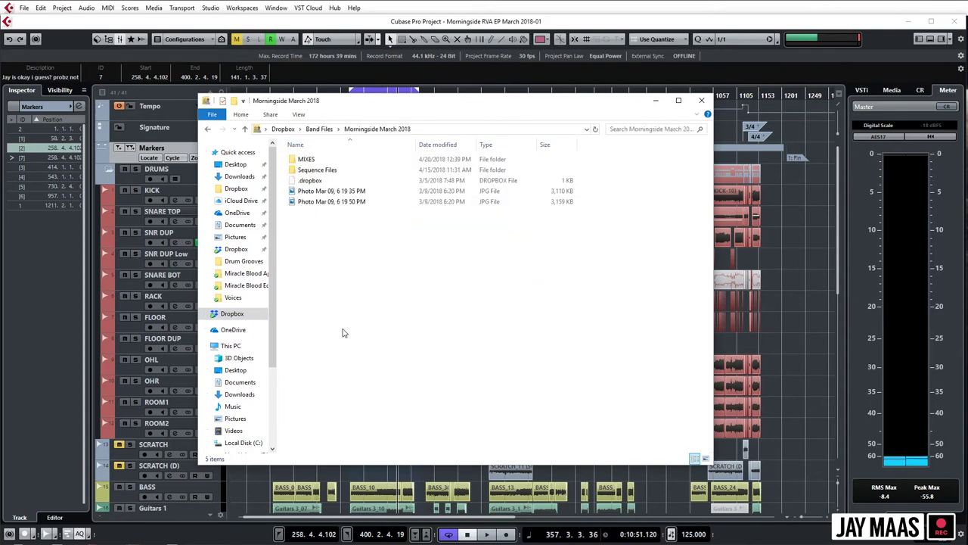
double_click(318, 161)
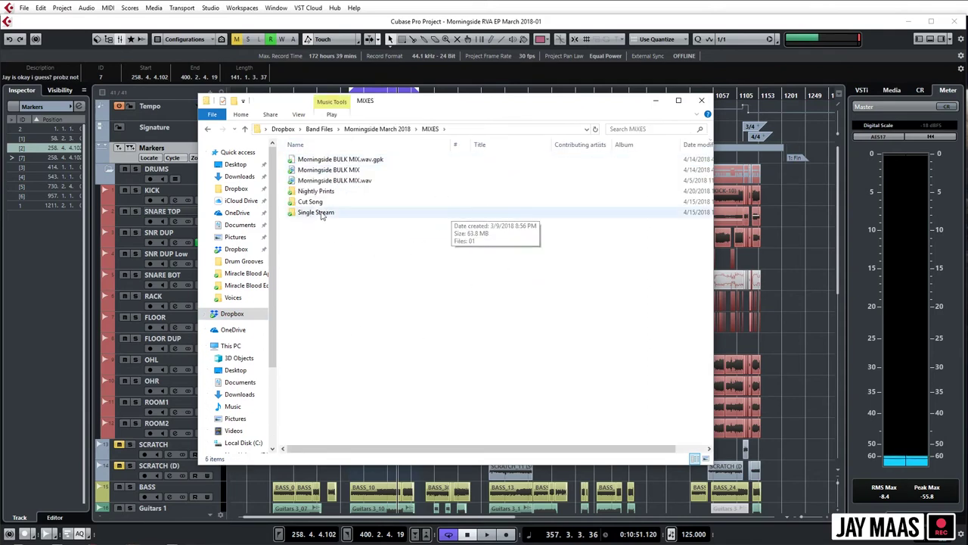
double_click(317, 192)
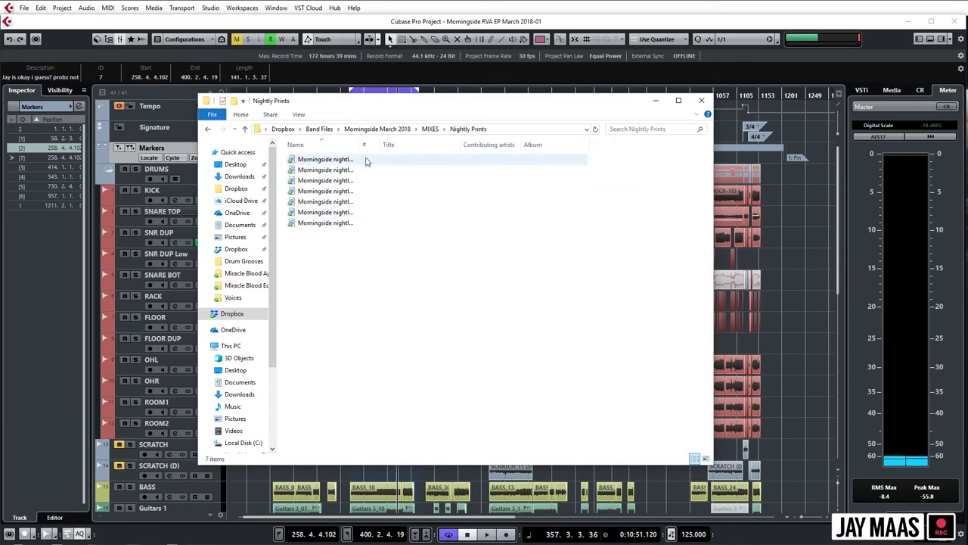
left_click_drag(360, 145, 514, 144)
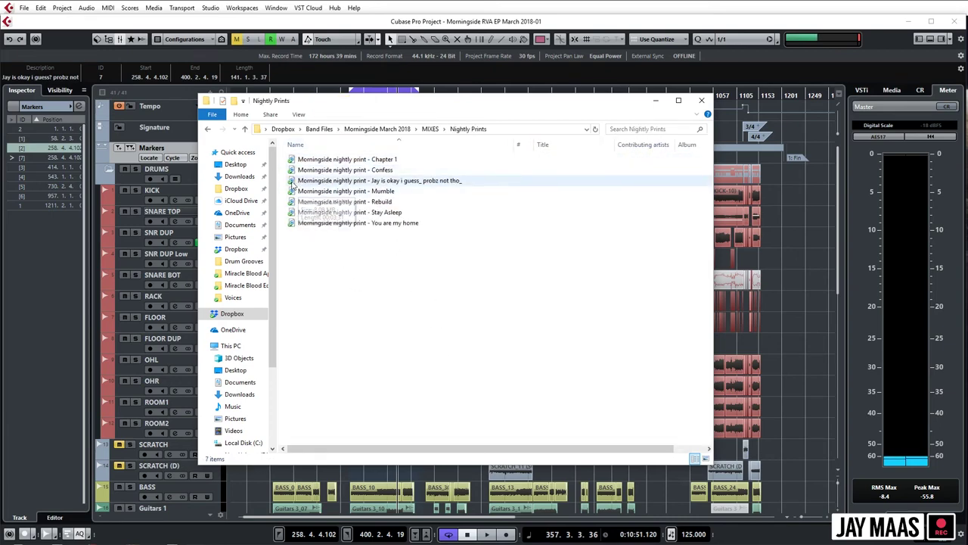
left_click(383, 223)
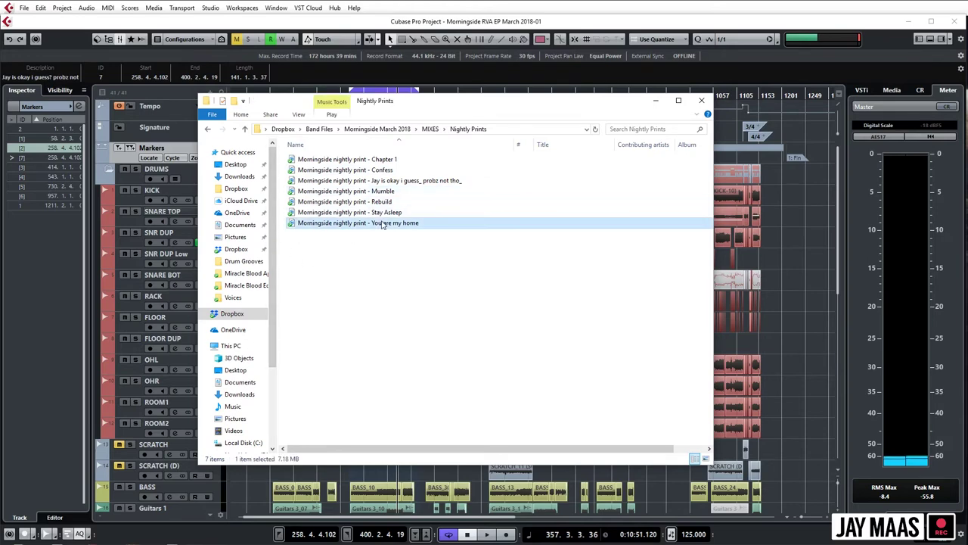
left_click(438, 368)
left_click(499, 286)
left_click(430, 129)
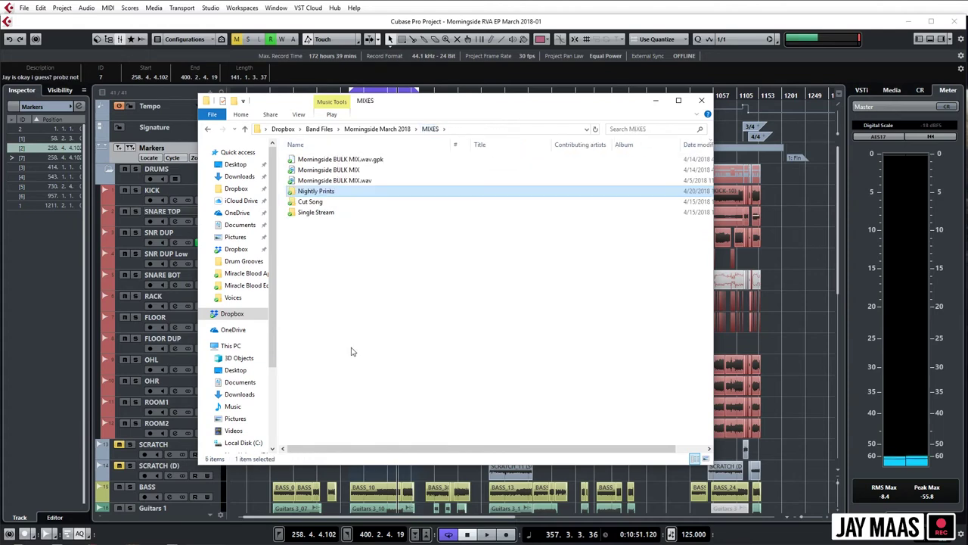
double_click(318, 203)
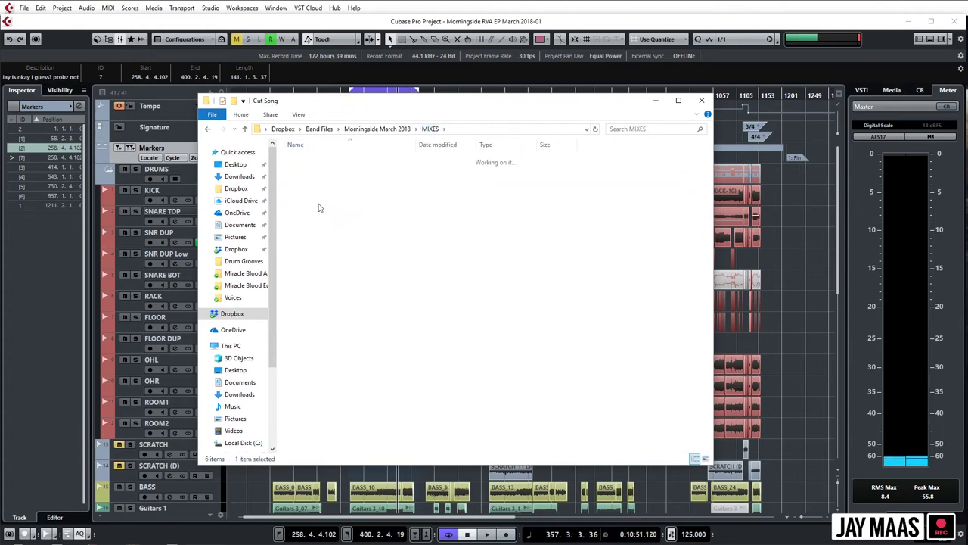
left_click(314, 224)
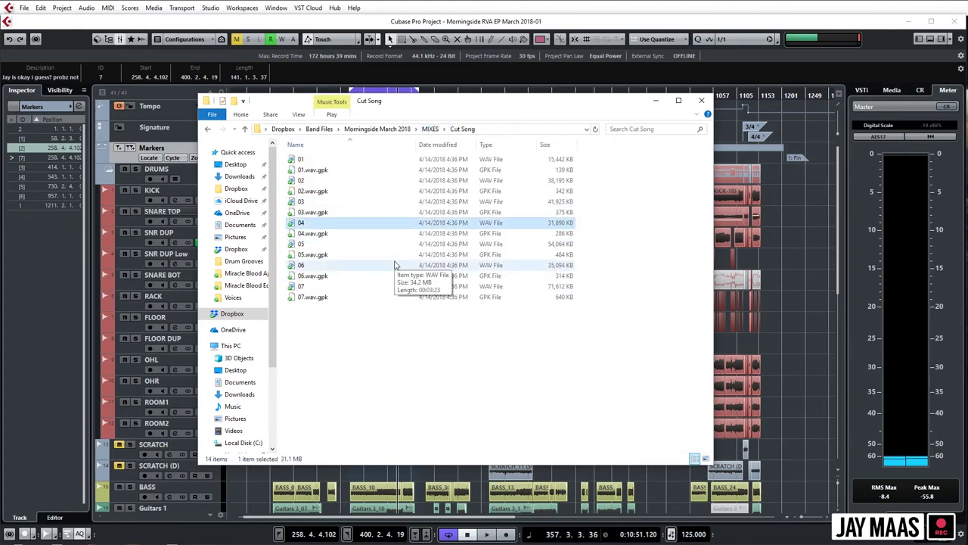
key("alt+Left")
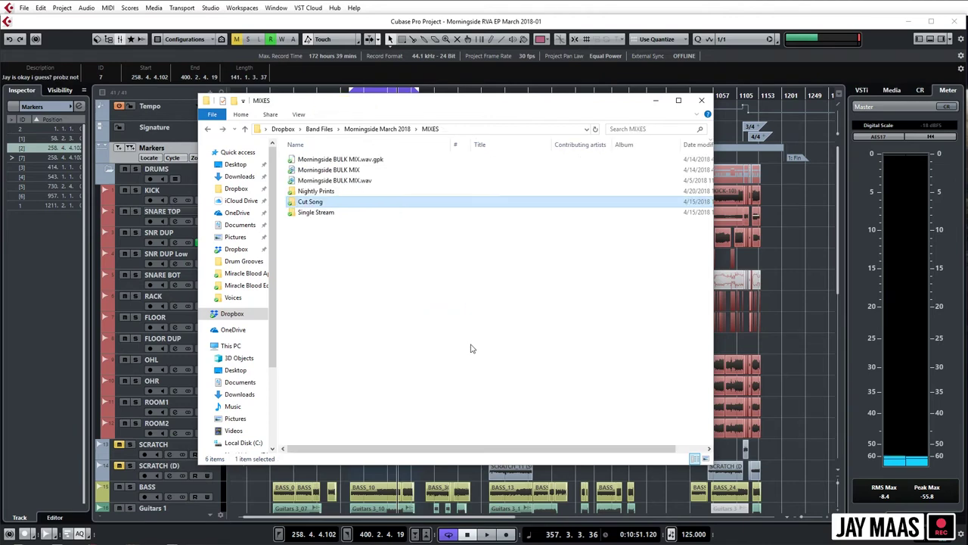
double_click(316, 191)
key("ctrl+v")
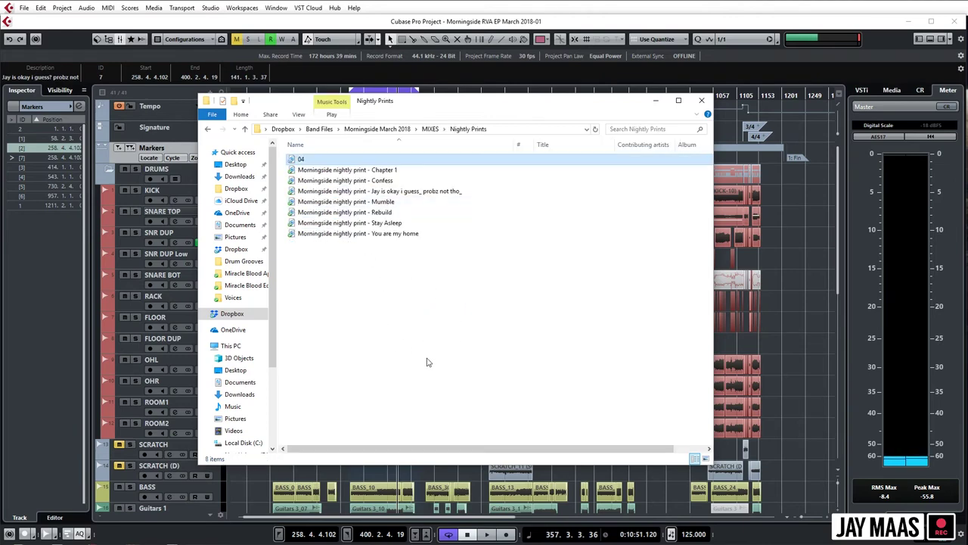
left_click(293, 163)
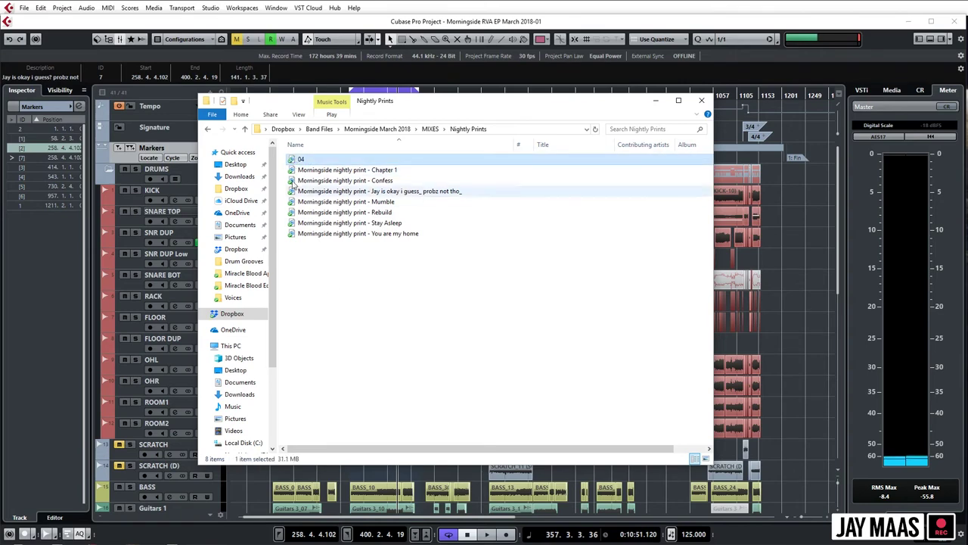
key("Delete")
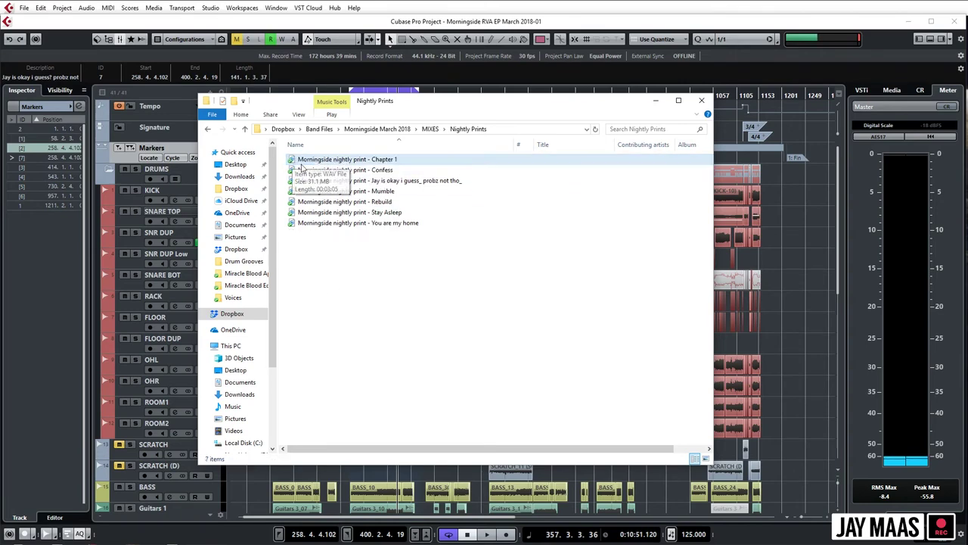
key("ctrl+z")
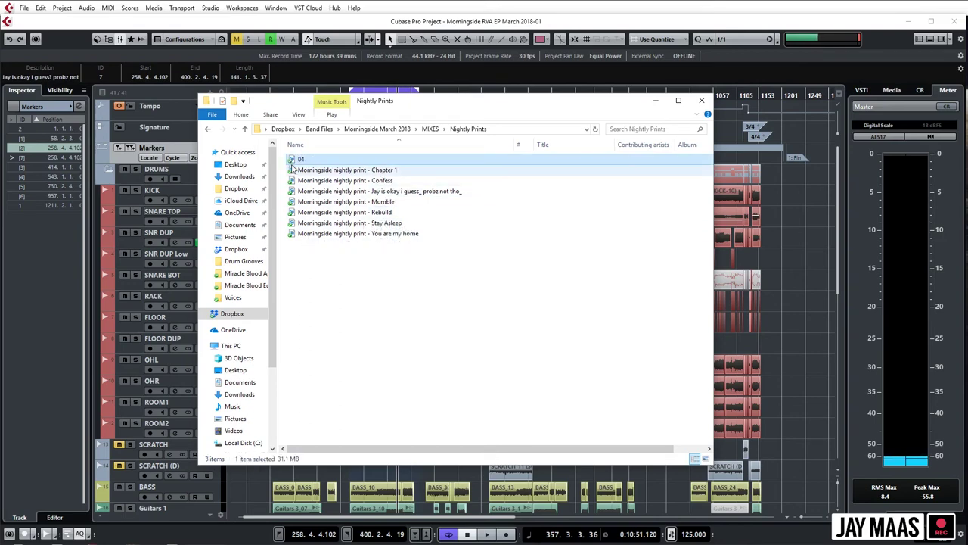
key("Delete")
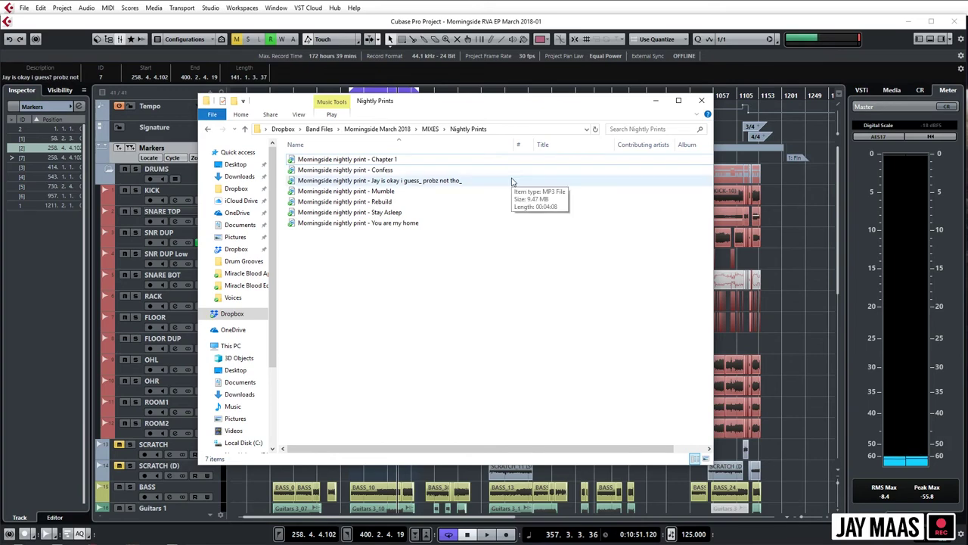
left_click(655, 101)
Close the mixdown dialog, put the playhead at bar 259, and zoom in there.
left_click(799, 116)
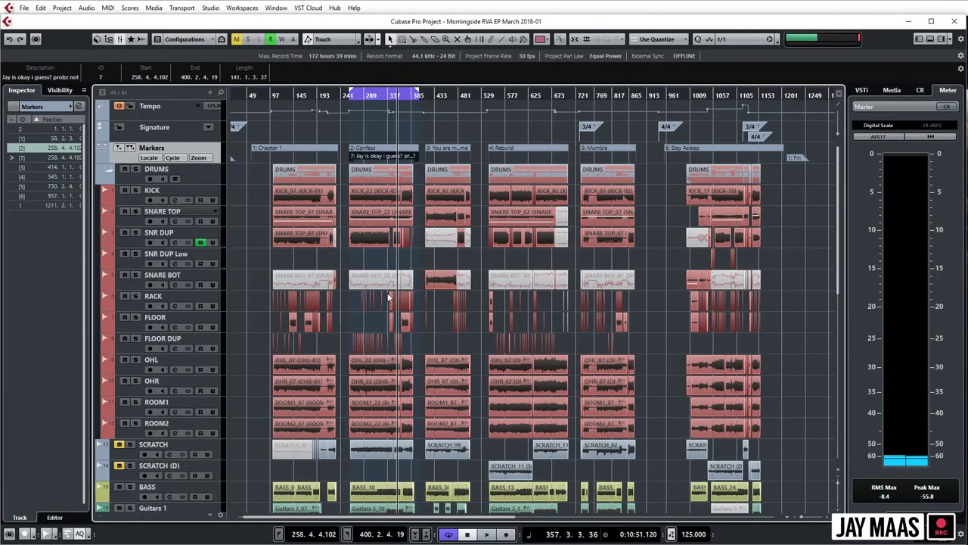
scroll(388, 297, "up", 8)
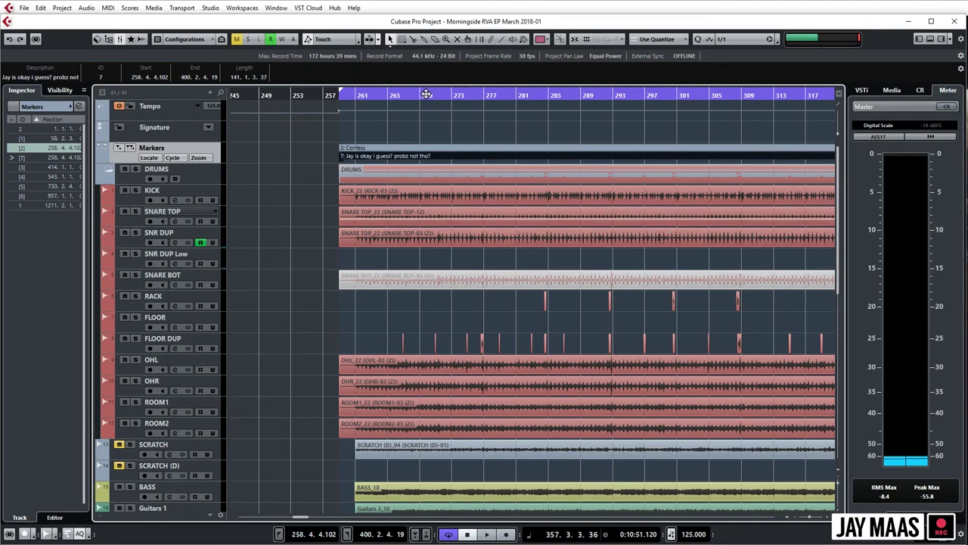
left_click_drag(426, 94, 413, 101)
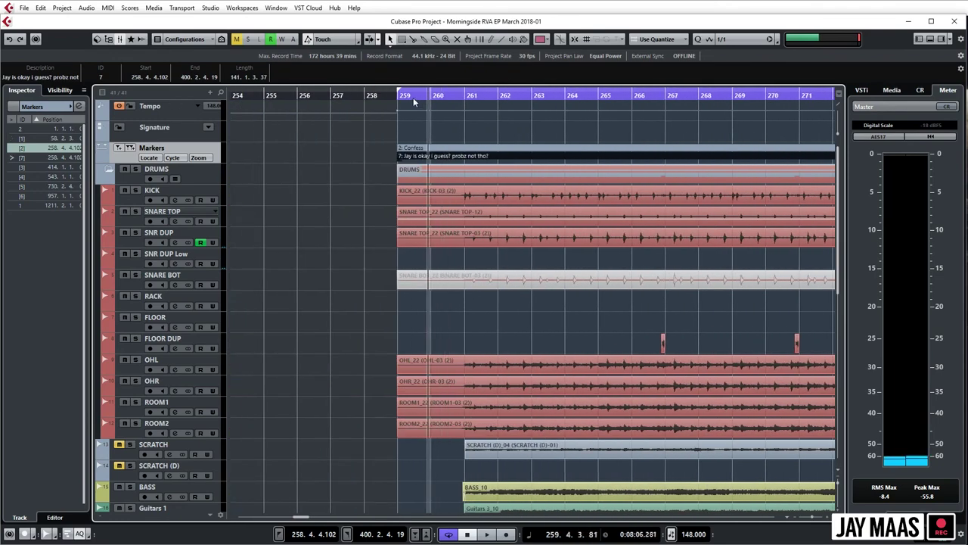
scroll(445, 245, "down", 10)
scroll(452, 146, "up", 10)
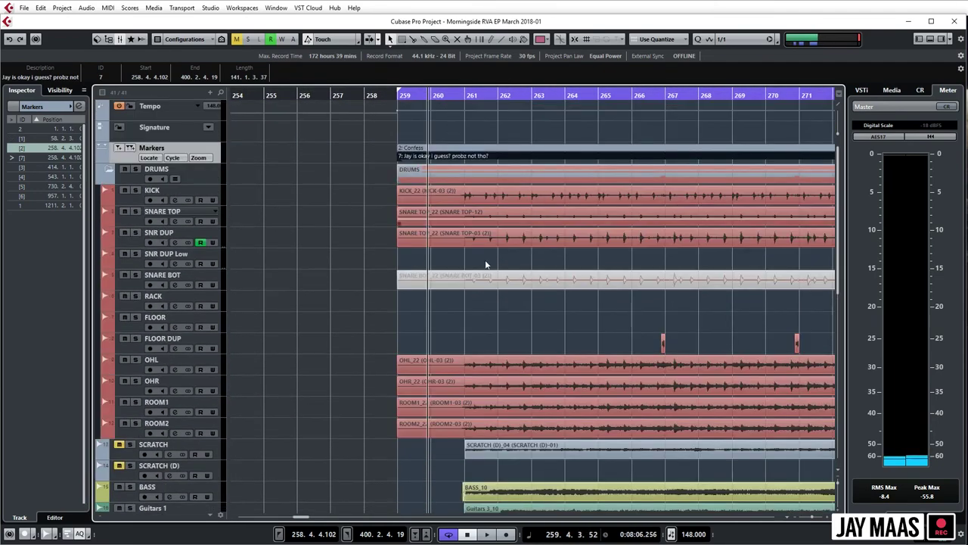
scroll(486, 265, "down", 4)
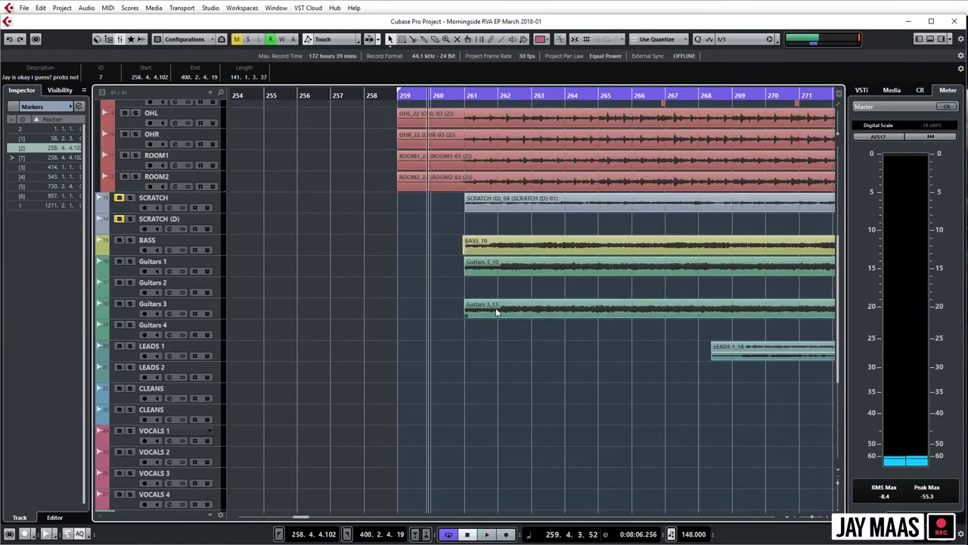
scroll(566, 309, "up", 4)
key("h")
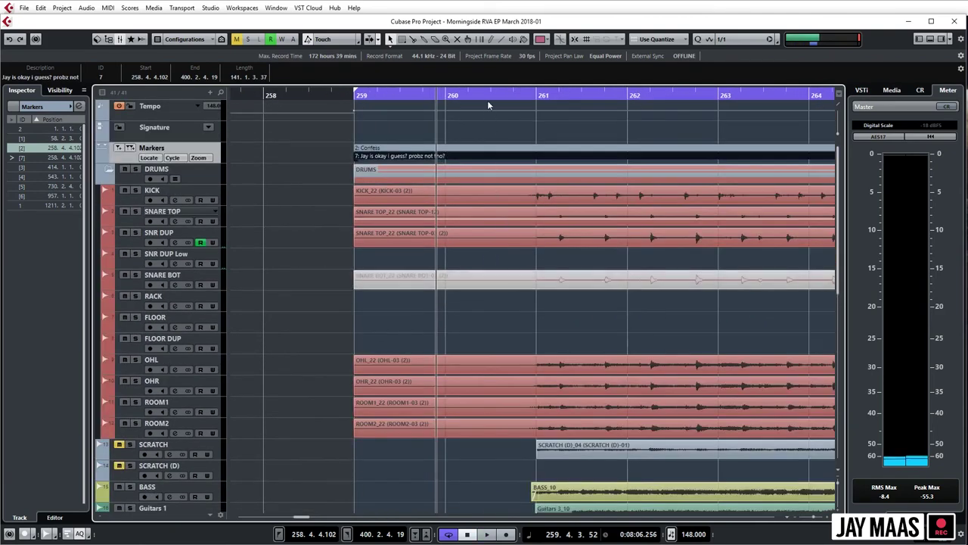
scroll(537, 210, "down", 4)
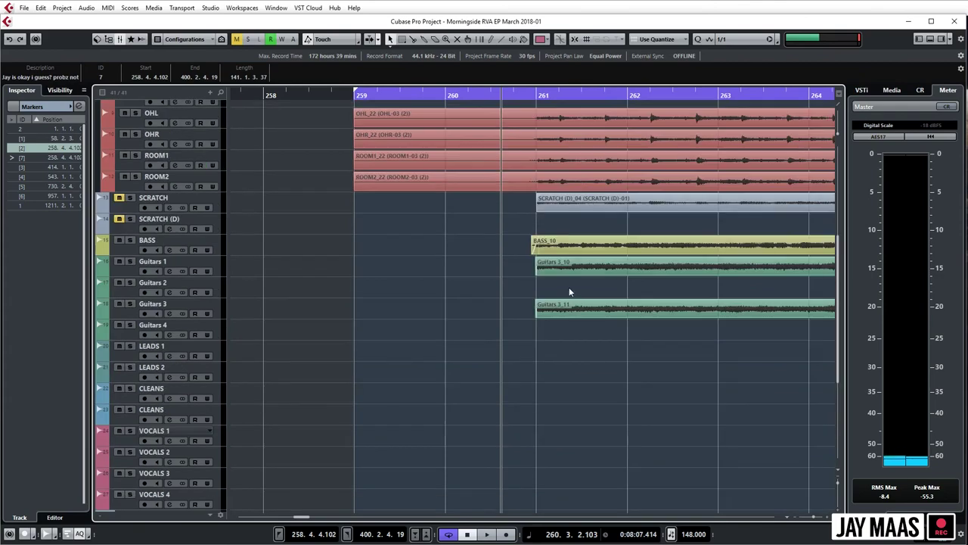